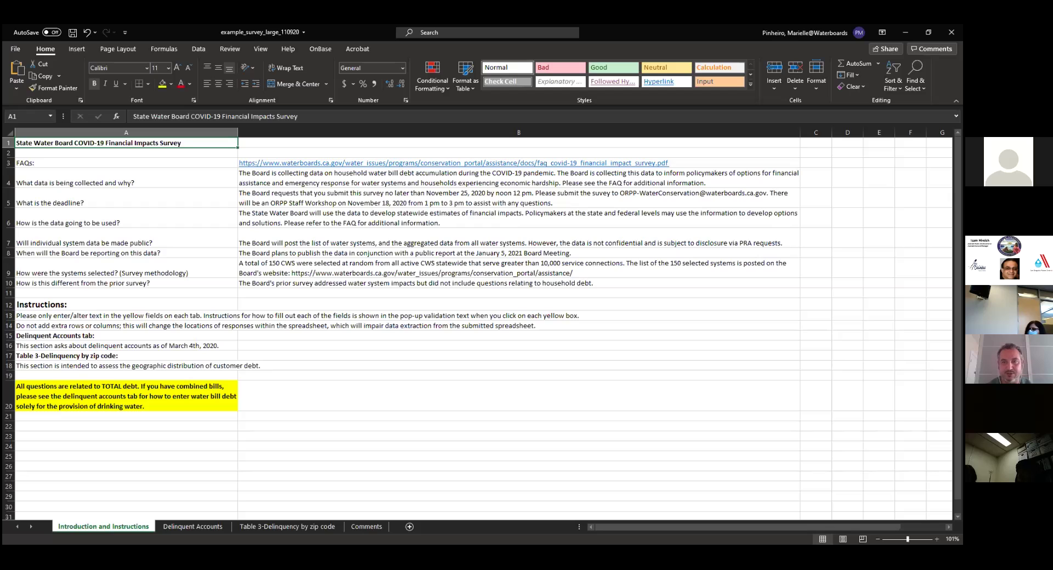
Switch from the introduction to the Delinquent Accounts sheet and bring up the View ribbon
{"action": "left_click", "coordinate": [190, 525]}
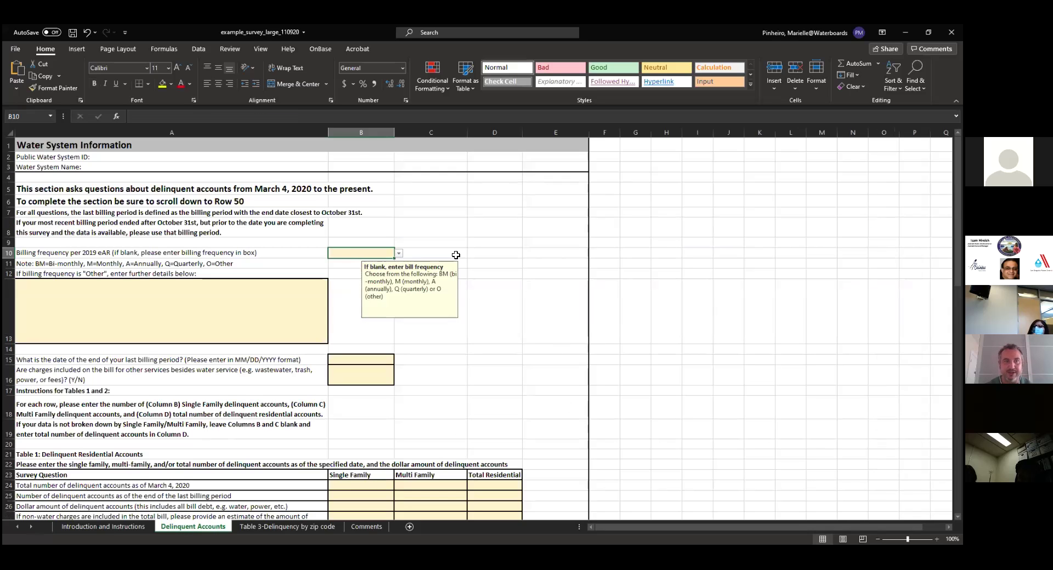
{"action": "left_click", "coordinate": [259, 49]}
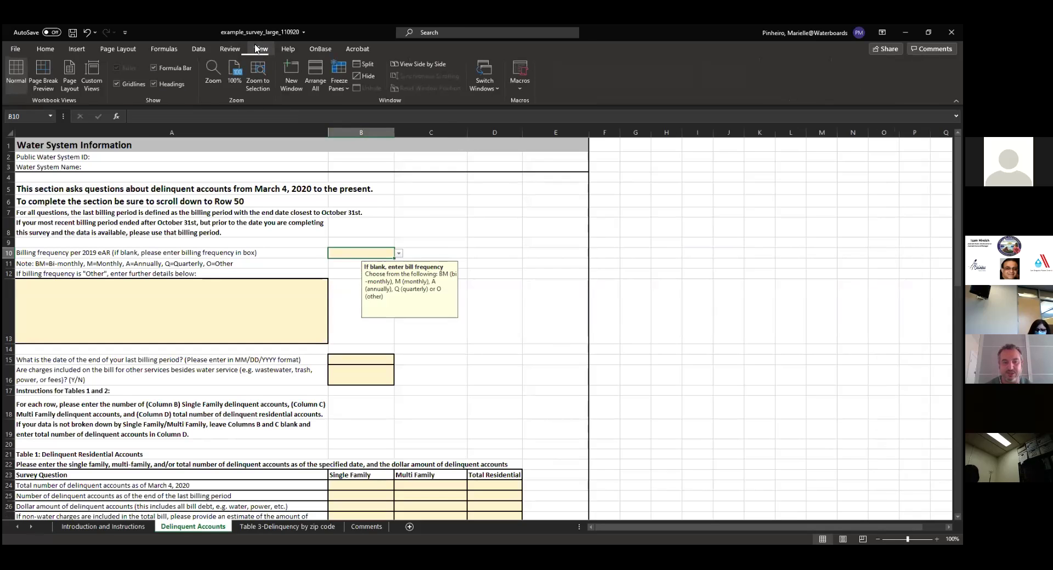
Set the Delinquent Accounts sheet's custom zoom to 150%
{"action": "left_click", "coordinate": [216, 75]}
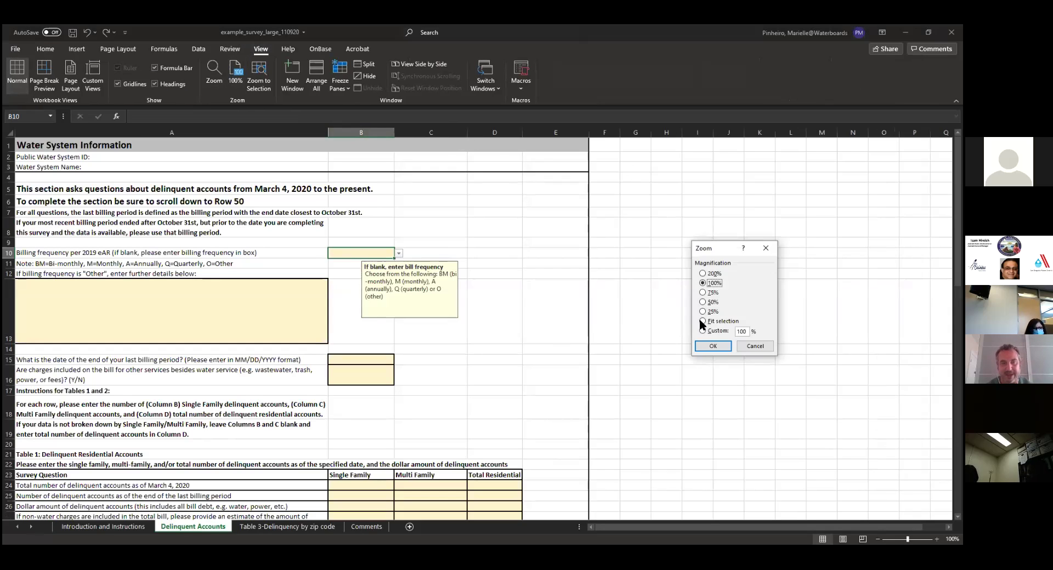
{"action": "double_click", "coordinate": [743, 332]}
{"action": "type", "text": "150"}
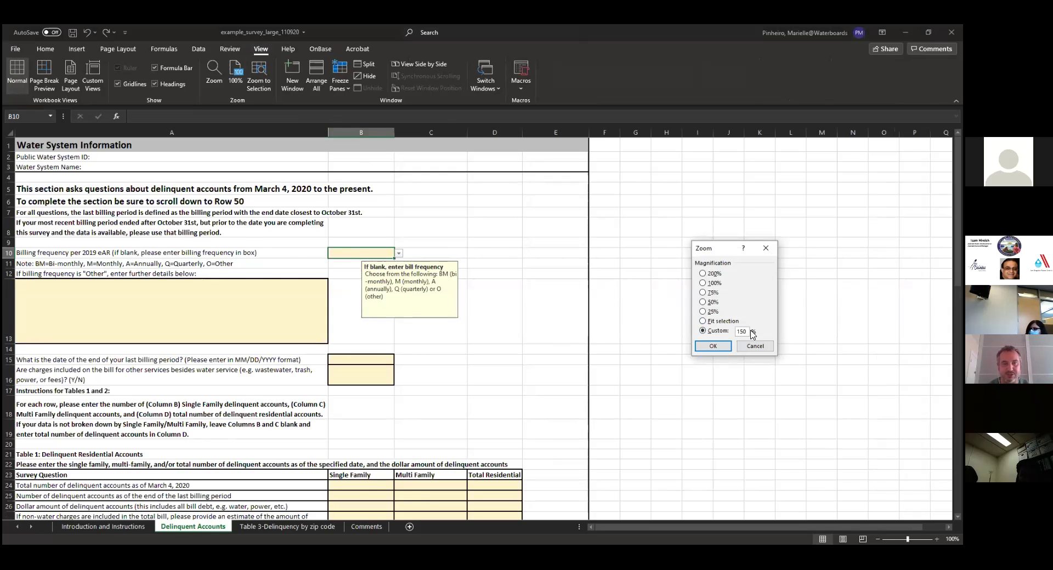
{"action": "key", "text": "Return"}
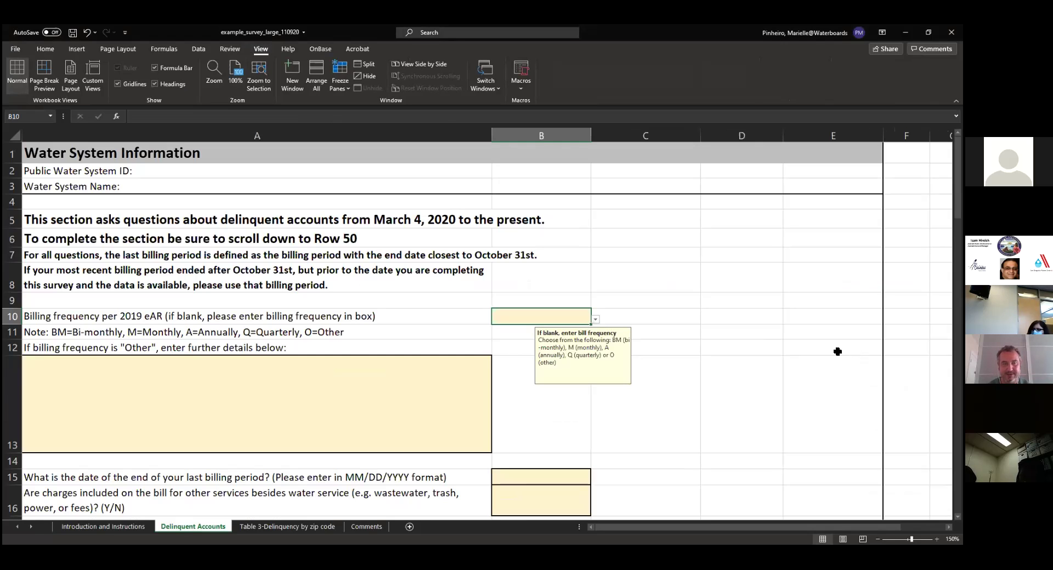
{"action": "scroll", "coordinate": [855, 359], "scroll_direction": "down", "scroll_amount": 1}
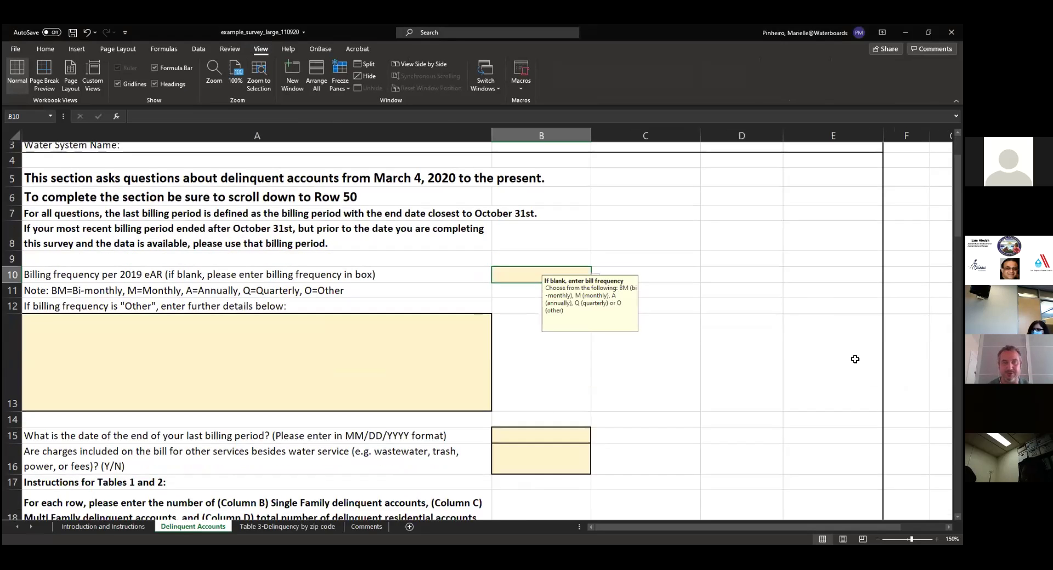
{"action": "scroll", "coordinate": [855, 359], "scroll_direction": "up", "scroll_amount": 1}
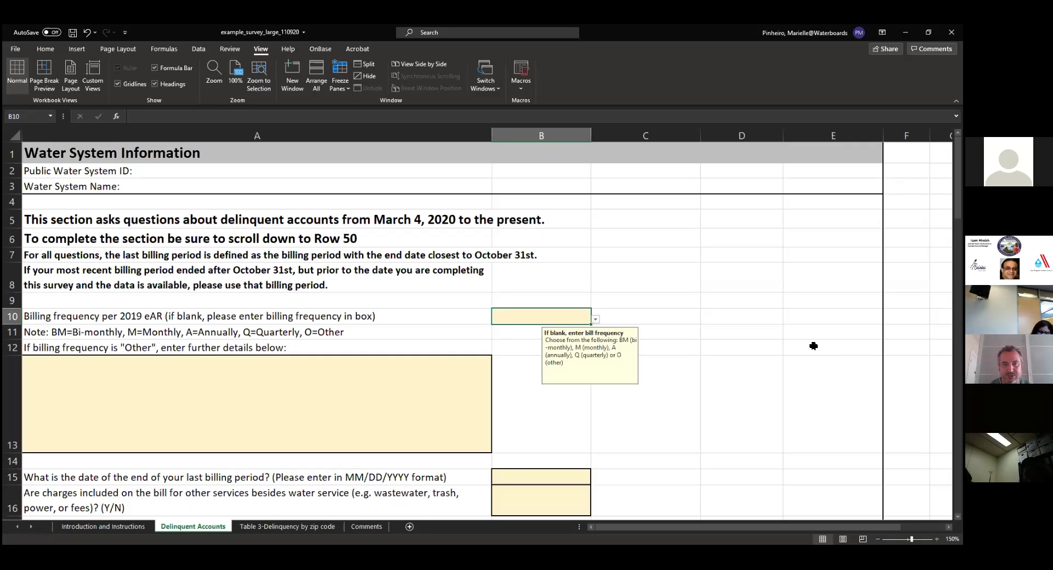
Scroll down to Table 1: Delinquent Residential Accounts and dismiss the billing-frequency input message
{"action": "scroll", "coordinate": [814, 343], "scroll_direction": "down", "scroll_amount": 5}
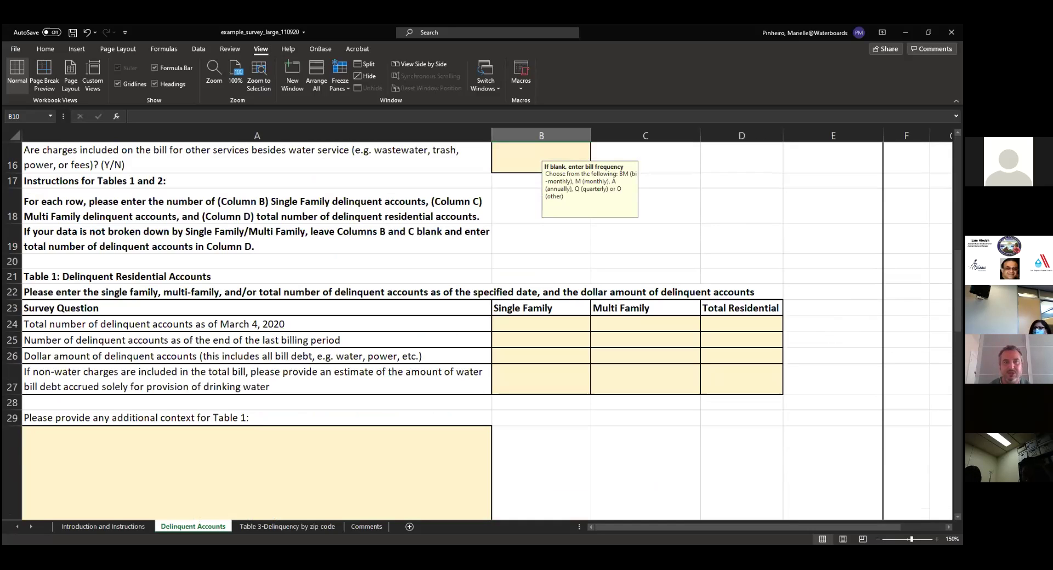
{"action": "left_click", "coordinate": [833, 292]}
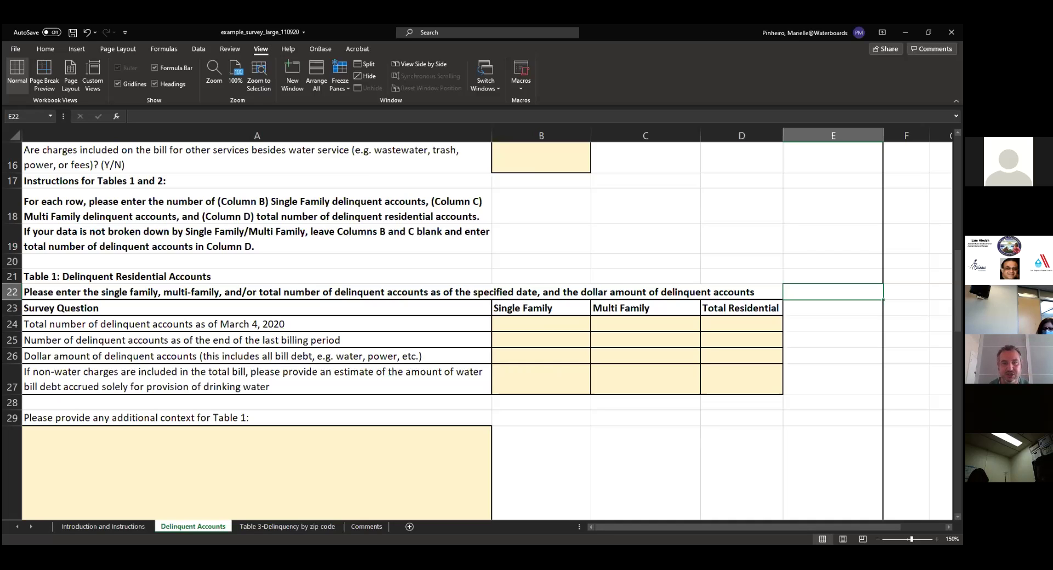
Scroll down past Table 1 and its additional-context box toward Table 2's billing cycles
{"action": "scroll", "coordinate": [477, 329], "scroll_direction": "down", "scroll_amount": 3}
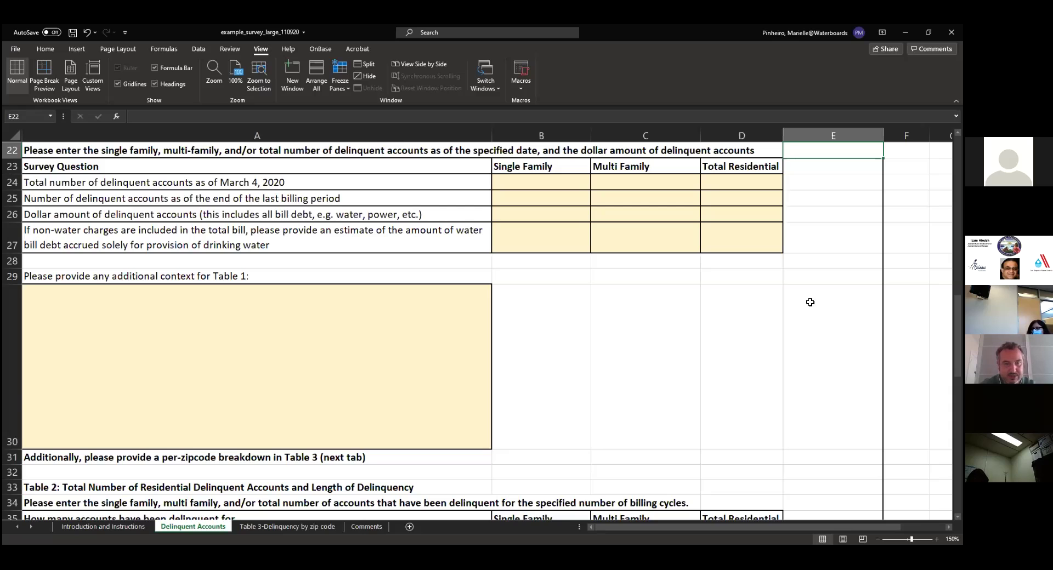
{"action": "scroll", "coordinate": [805, 305], "scroll_direction": "down", "scroll_amount": 2}
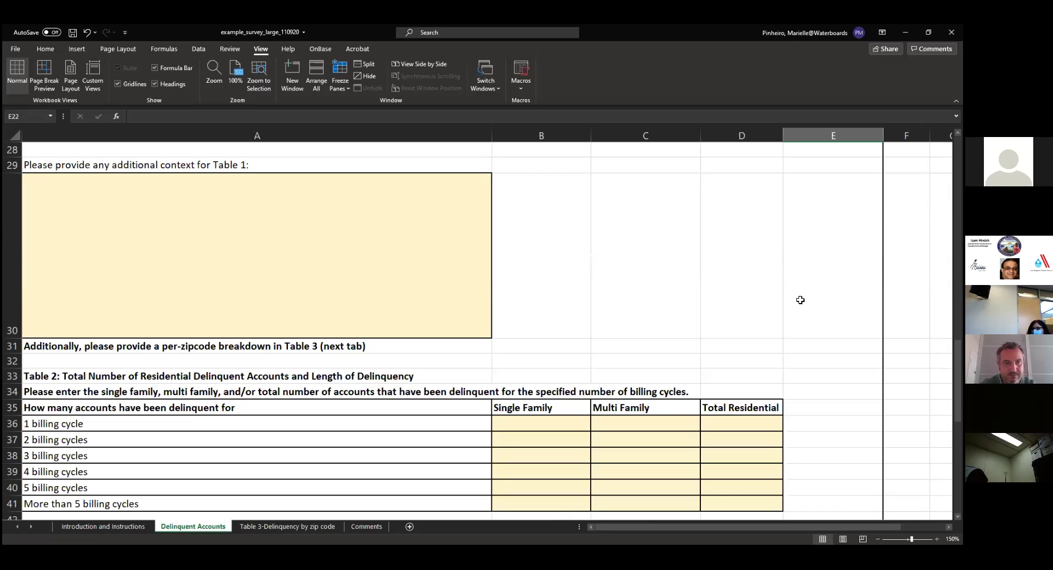
Scroll down to Table 2 and the Y/N late-fee and repayment-plan questions in rows 43–47
{"action": "scroll", "coordinate": [815, 281], "scroll_direction": "down", "scroll_amount": 1}
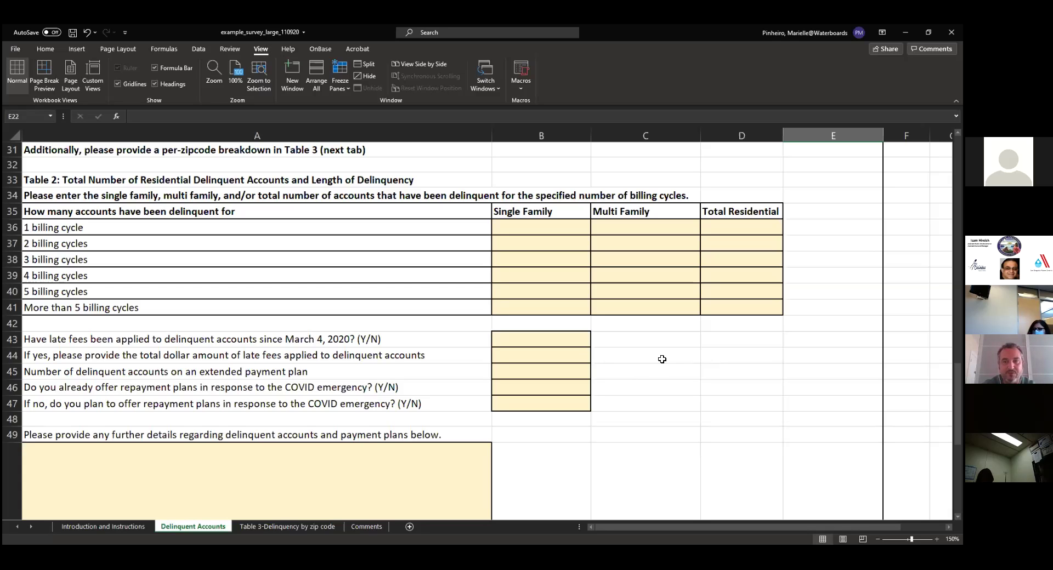
Scroll to the bottom of Delinquent Accounts, then open the 'Table 3-Delinquency by zip code' sheet
{"action": "scroll", "coordinate": [662, 359], "scroll_direction": "down", "scroll_amount": 3}
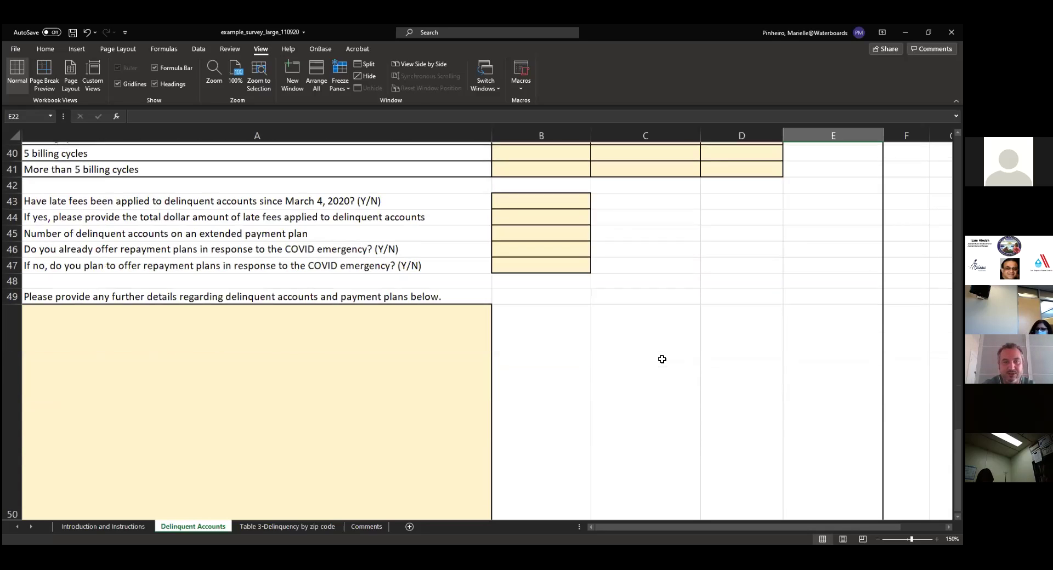
{"action": "scroll", "coordinate": [658, 355], "scroll_direction": "down", "scroll_amount": 1}
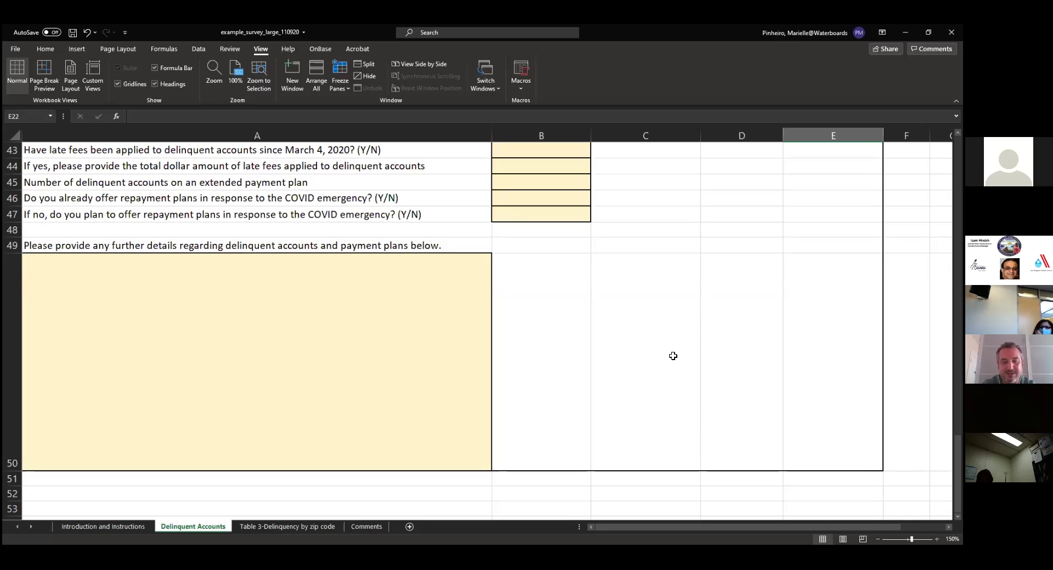
{"action": "scroll", "coordinate": [663, 364], "scroll_direction": "up", "scroll_amount": 1}
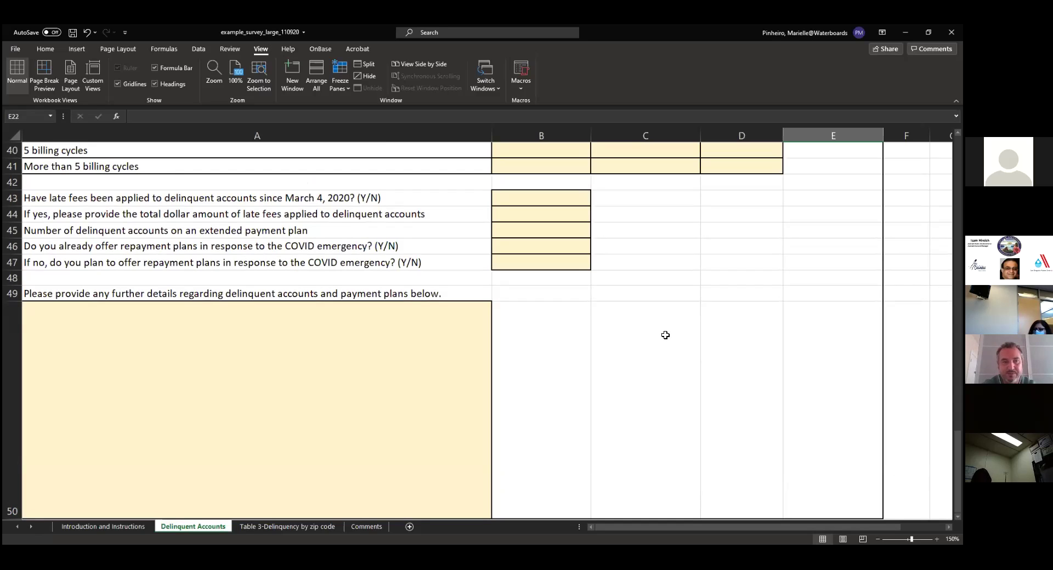
{"action": "left_click", "coordinate": [295, 528]}
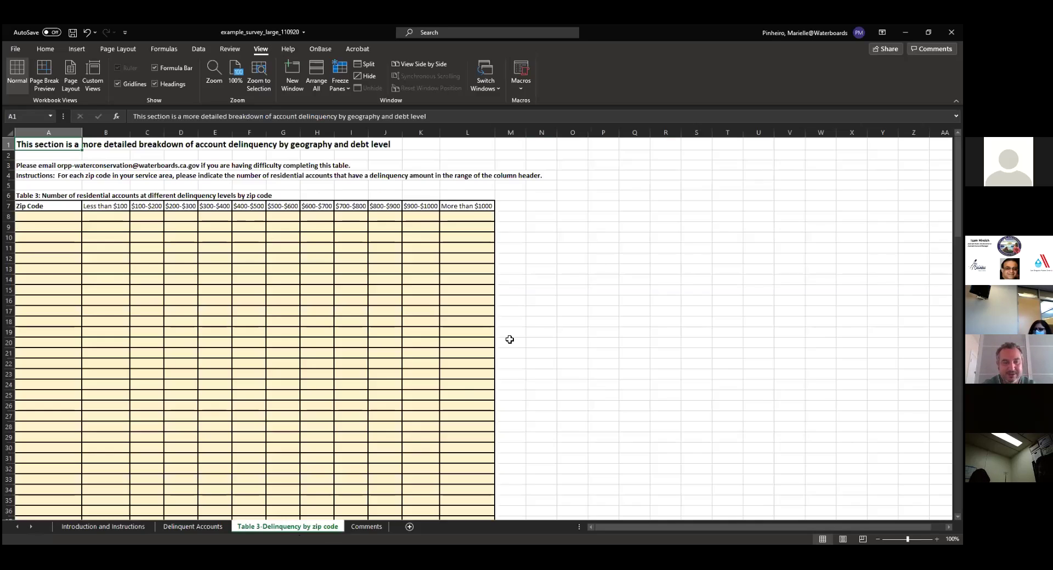
Change the Table 3 sheet's custom zoom value to 150% and apply it
{"action": "left_click", "coordinate": [213, 72]}
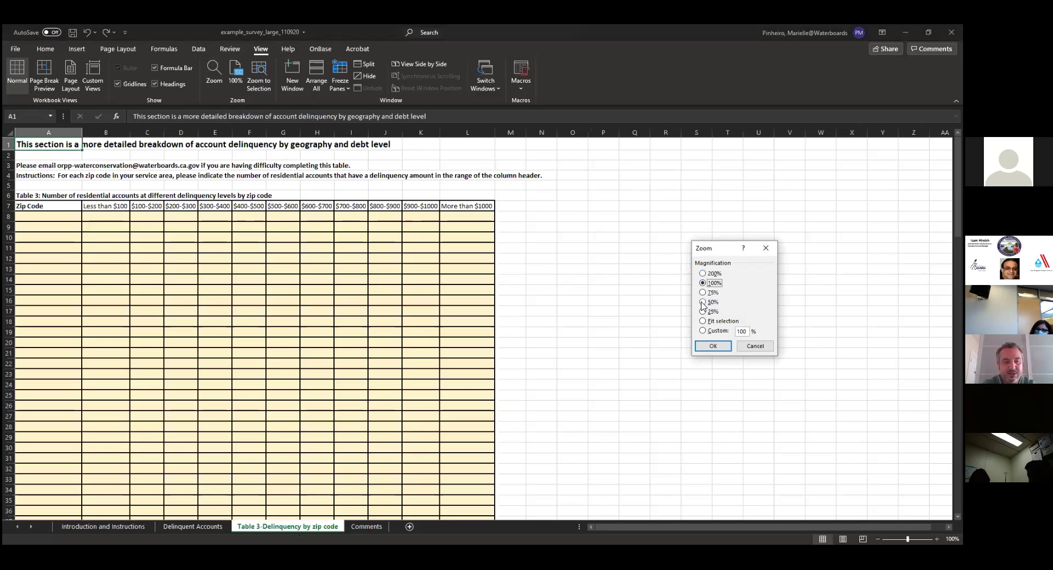
{"action": "left_click", "coordinate": [746, 331]}
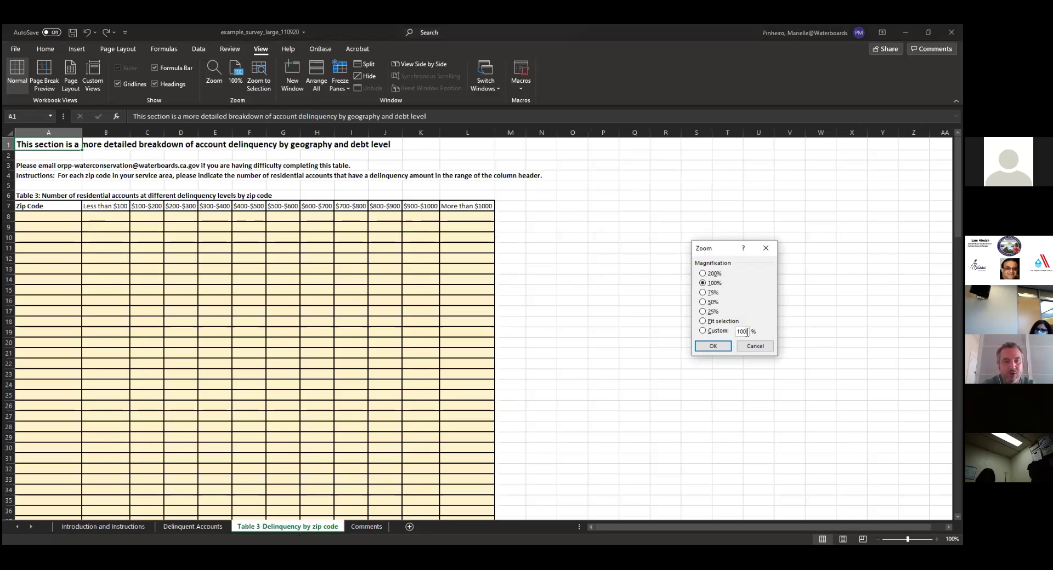
{"action": "key", "text": "BackSpace"}
{"action": "key", "text": "BackSpace"}
{"action": "type", "text": "50"}
{"action": "left_click", "coordinate": [712, 346]}
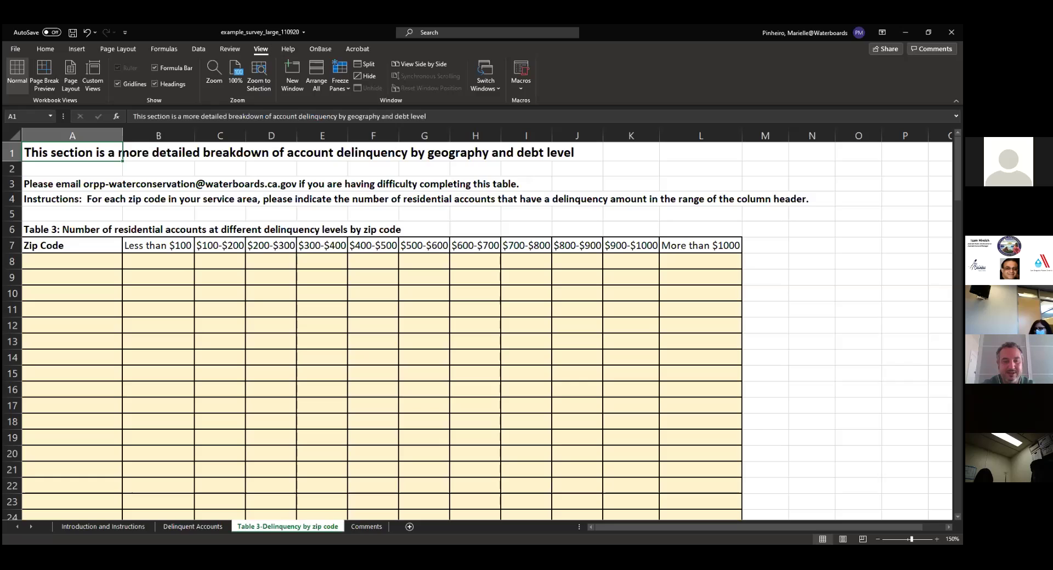
Refocus the workbook window and open the Comments sheet tab
{"action": "left_click", "coordinate": [120, 153]}
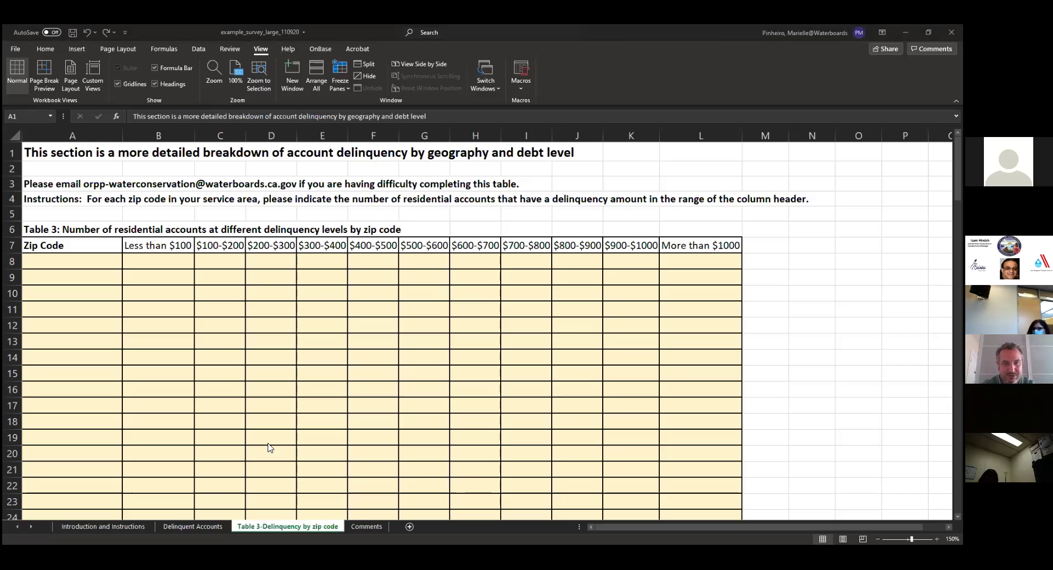
{"action": "left_click", "coordinate": [363, 524]}
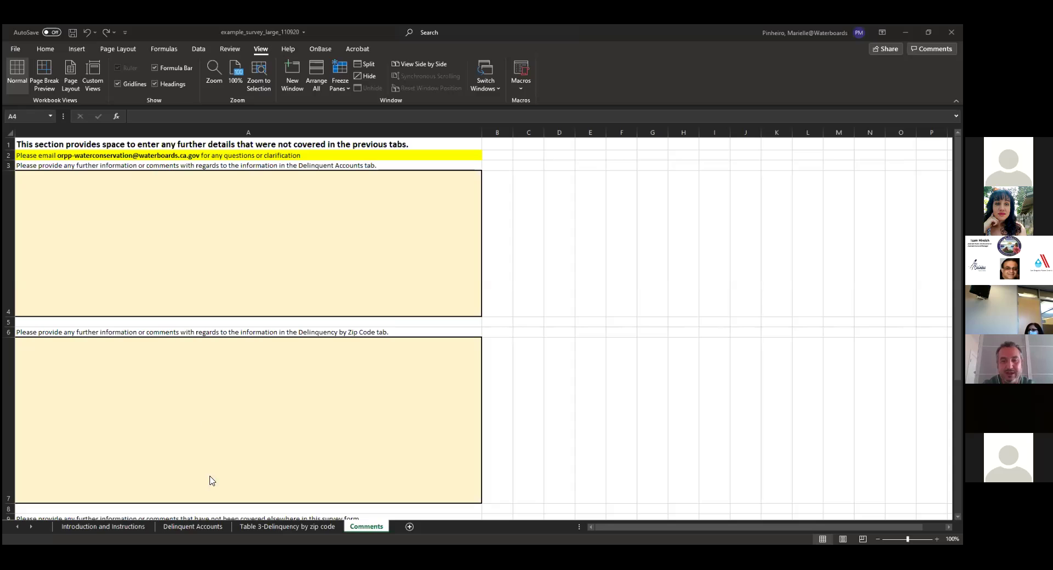
{"action": "left_click", "coordinate": [193, 528]}
Return to the Delinquent Accounts sheet at Table 1 and undo the last change with Ctrl+Z
{"action": "left_click", "coordinate": [194, 528]}
{"action": "scroll", "coordinate": [387, 442], "scroll_direction": "up", "scroll_amount": 6}
{"action": "scroll", "coordinate": [391, 446], "scroll_direction": "up", "scroll_amount": 1}
{"action": "scroll", "coordinate": [391, 446], "scroll_direction": "down", "scroll_amount": 5}
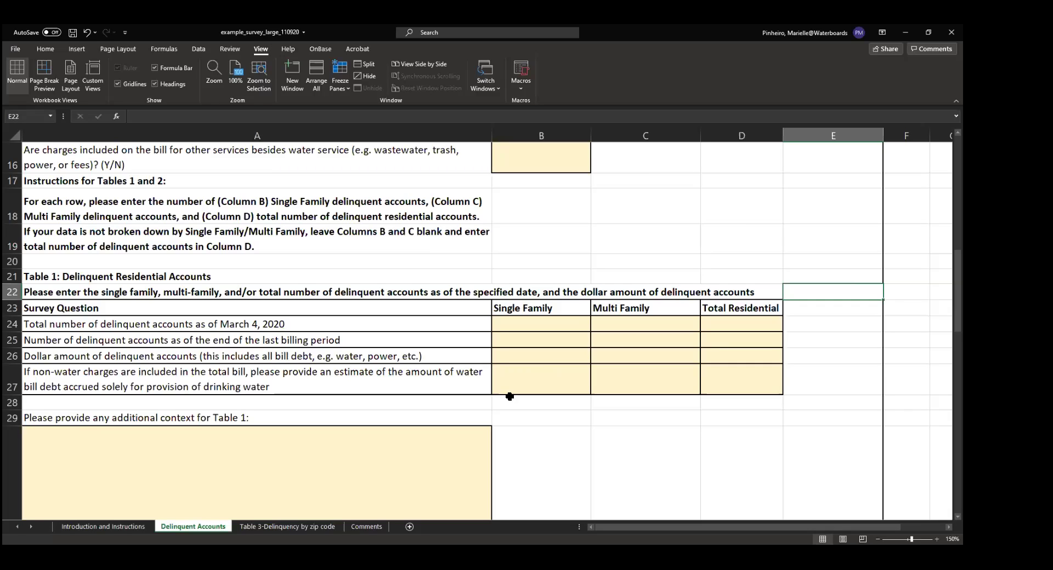
{"action": "key", "text": "ctrl+z"}
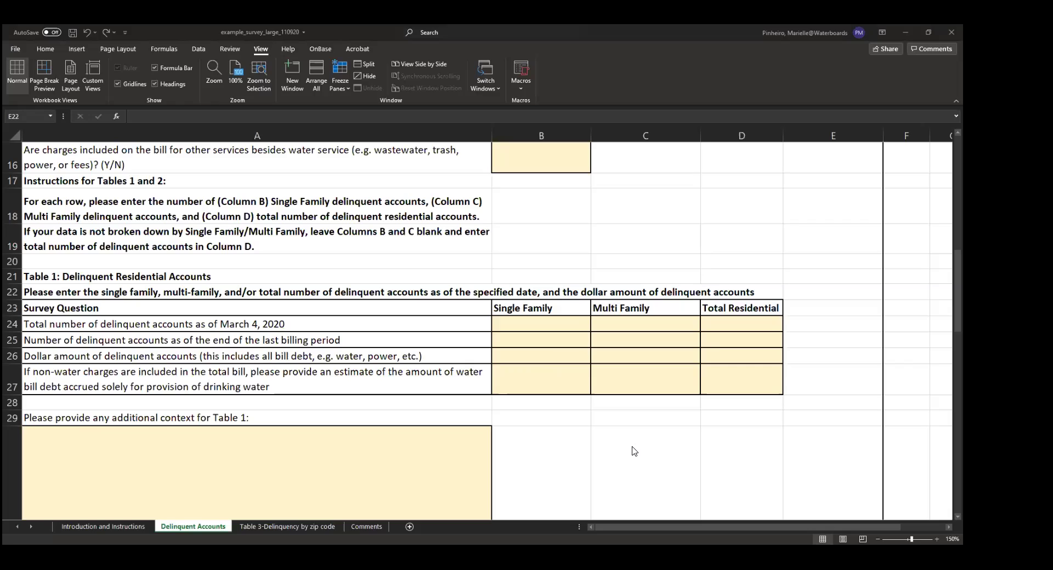
Redo the undone Table 1 change with Ctrl+Y
{"action": "key", "text": "ctrl+y"}
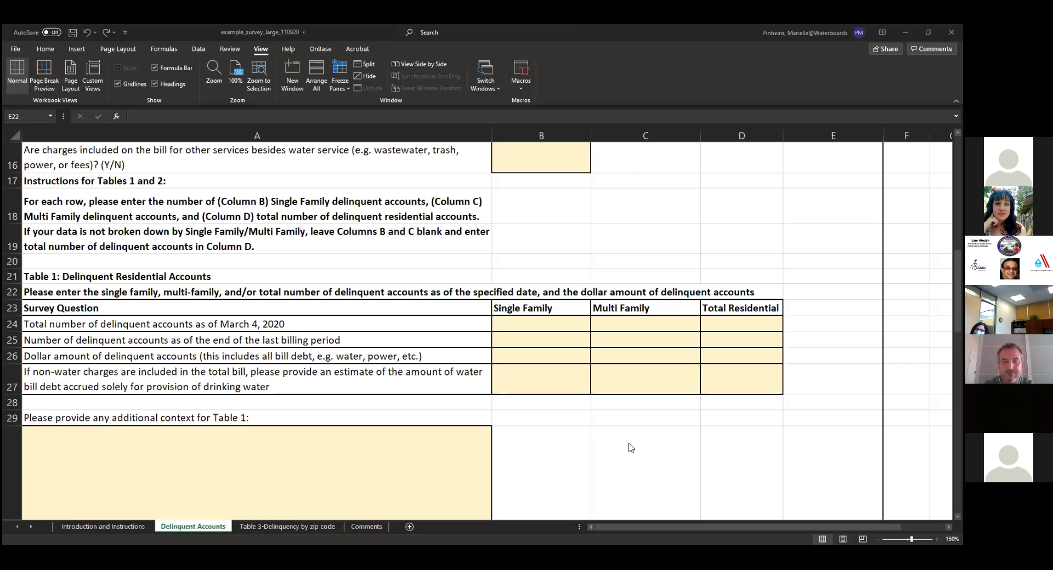
{"action": "scroll", "coordinate": [631, 447], "scroll_direction": "down", "scroll_amount": 5}
{"action": "scroll", "coordinate": [628, 394], "scroll_direction": "down", "scroll_amount": 3}
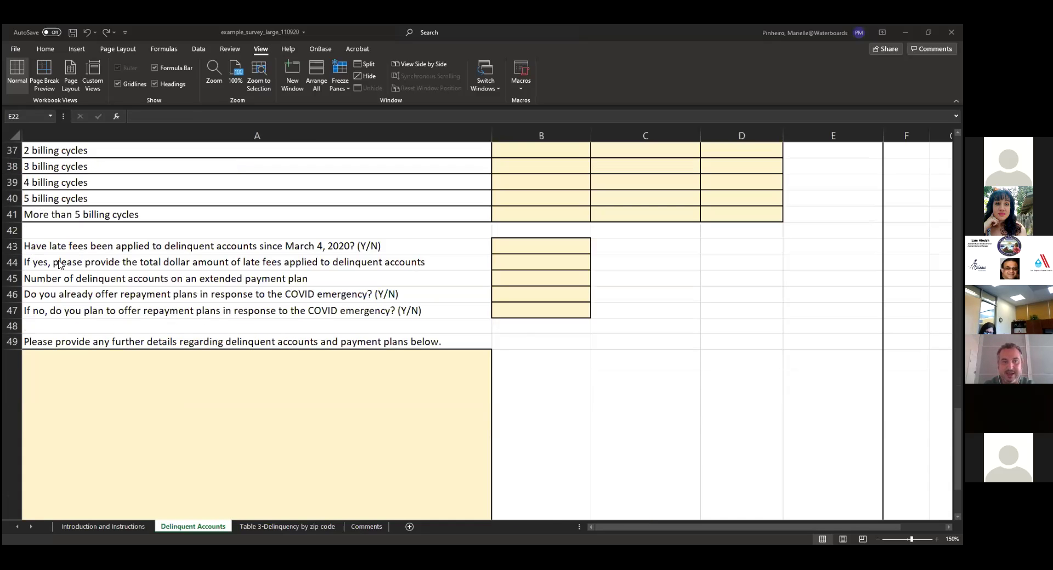
{"action": "left_click", "coordinate": [12, 278]}
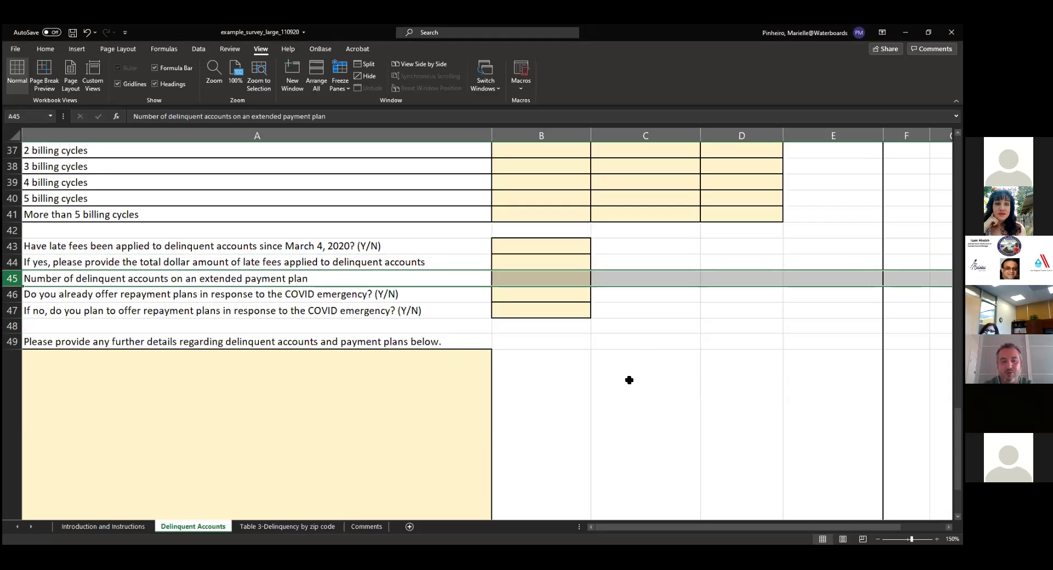
{"action": "scroll", "coordinate": [646, 386], "scroll_direction": "up", "scroll_amount": 6}
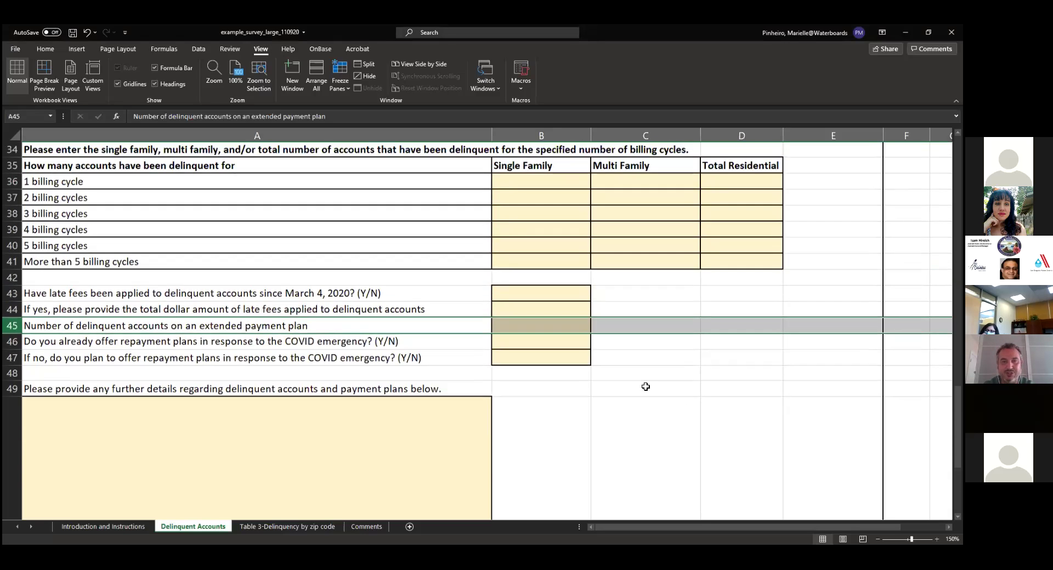
{"action": "scroll", "coordinate": [646, 387], "scroll_direction": "up", "scroll_amount": 1}
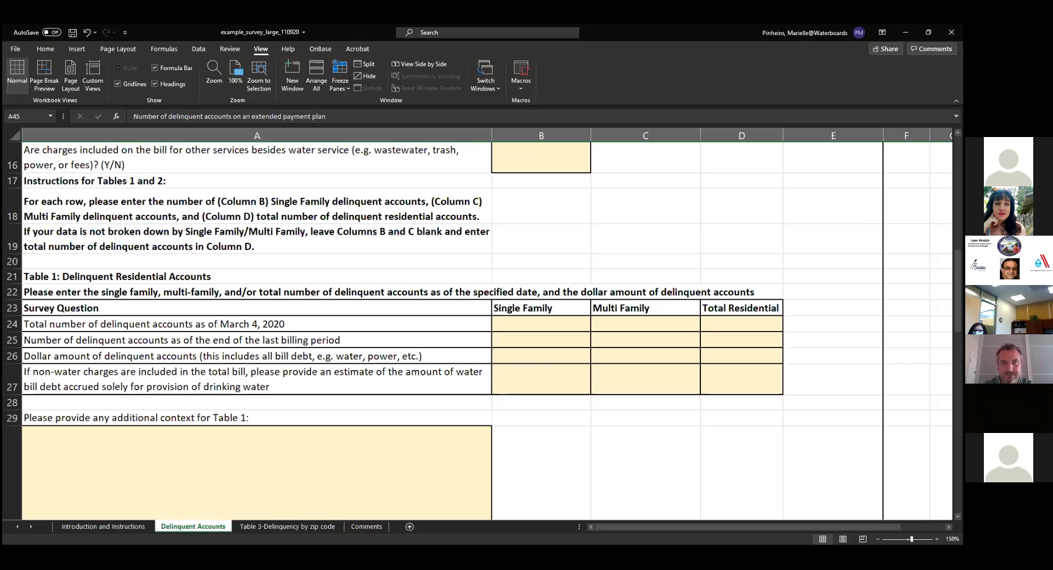
{"action": "left_click", "coordinate": [634, 426]}
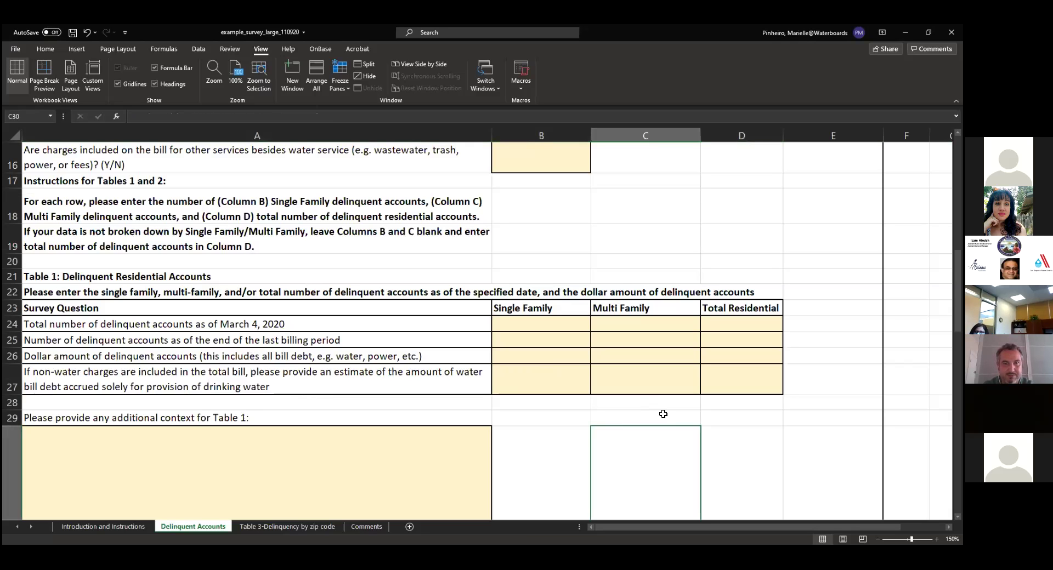
{"action": "scroll", "coordinate": [663, 414], "scroll_direction": "down", "scroll_amount": 2}
{"action": "scroll", "coordinate": [663, 414], "scroll_direction": "down", "scroll_amount": 6}
{"action": "scroll", "coordinate": [487, 272], "scroll_direction": "up", "scroll_amount": 1}
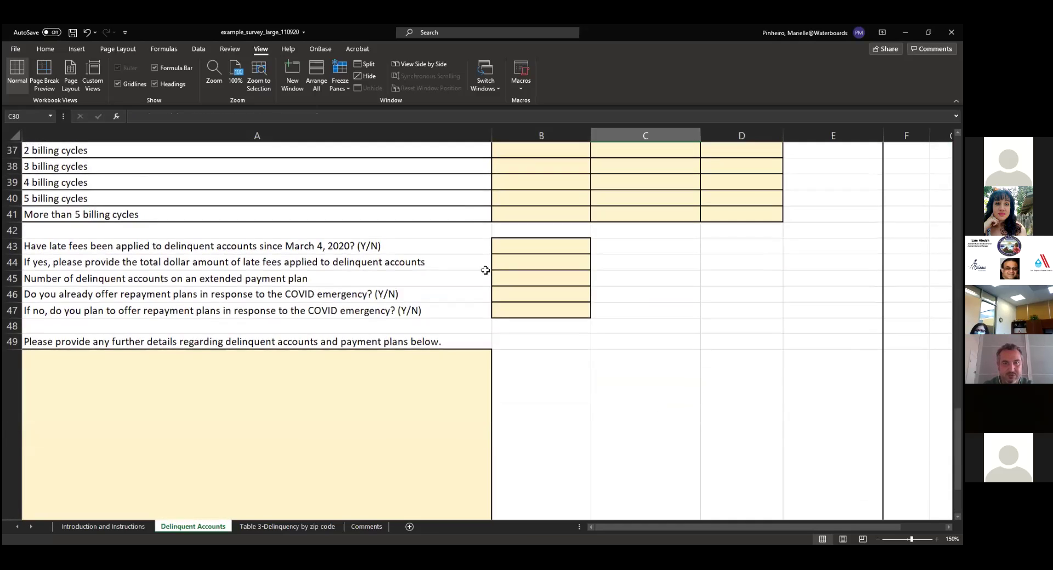
{"action": "left_click", "coordinate": [510, 267]}
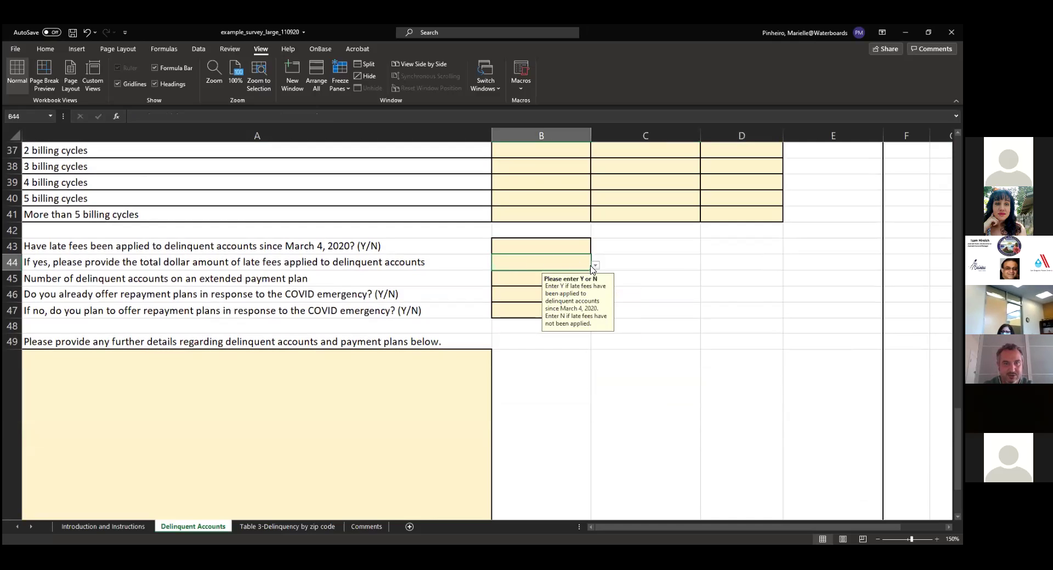
View the Y/N dropdown choices for the late-fee cells B43 and B44, leaving both blank
{"action": "left_click", "coordinate": [595, 266]}
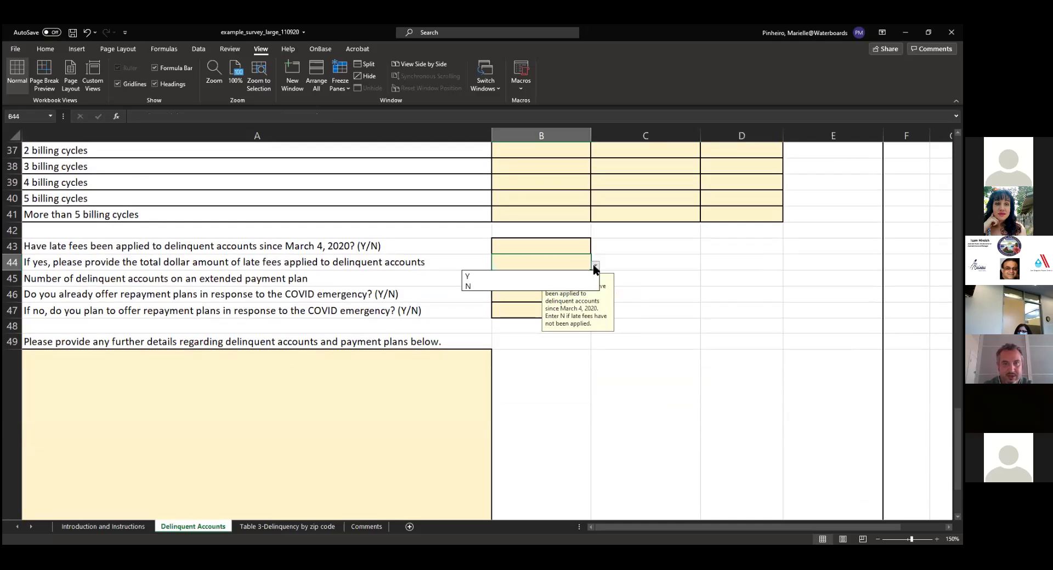
{"action": "left_click", "coordinate": [594, 265]}
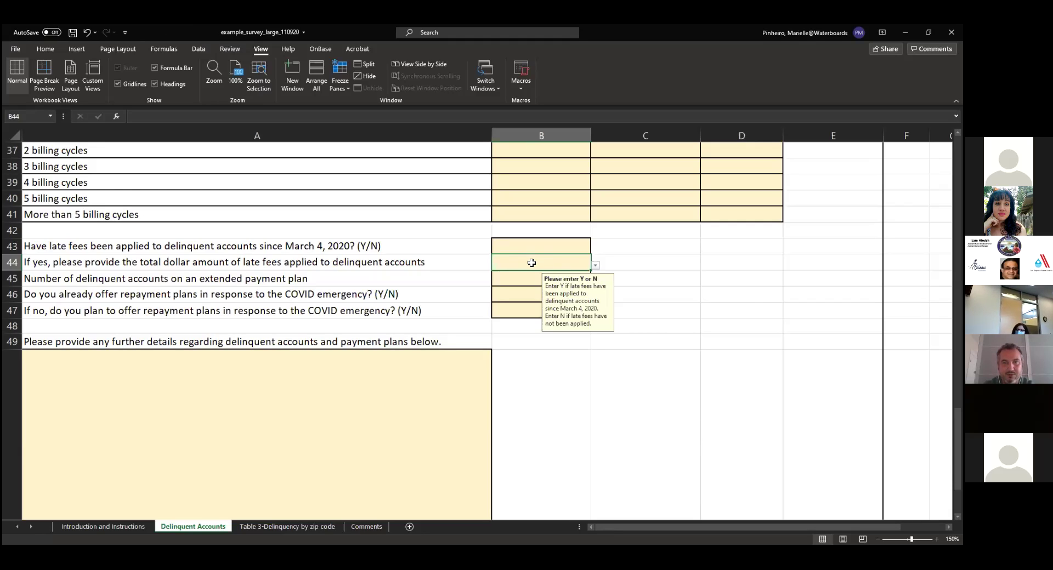
{"action": "left_click", "coordinate": [521, 242]}
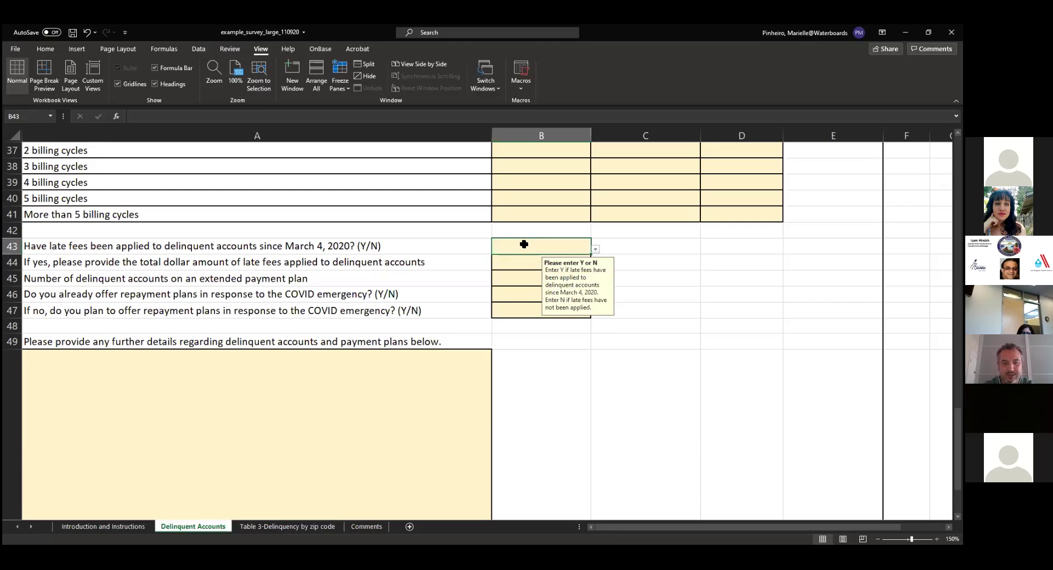
{"action": "left_click", "coordinate": [525, 260]}
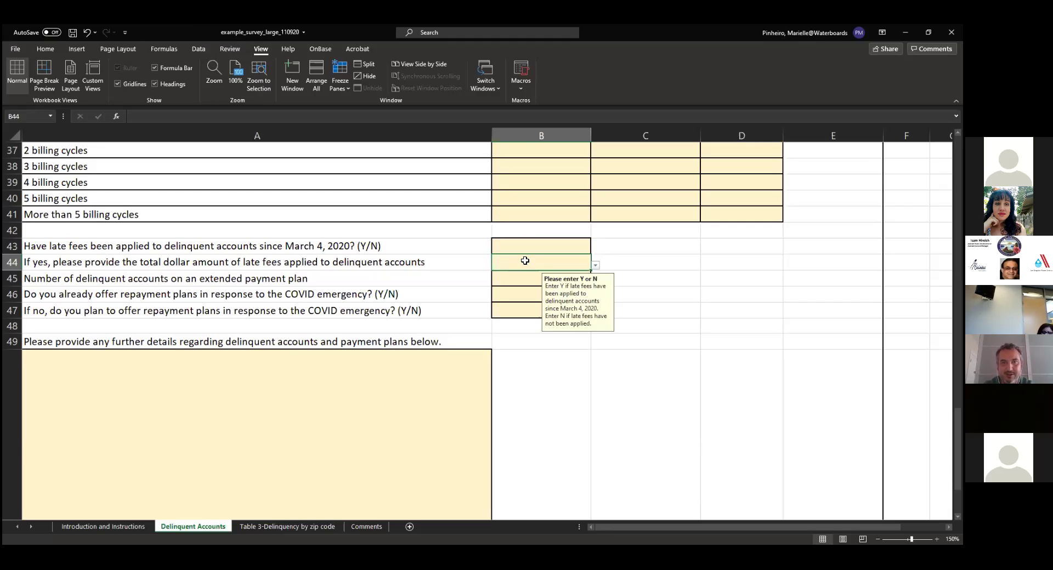
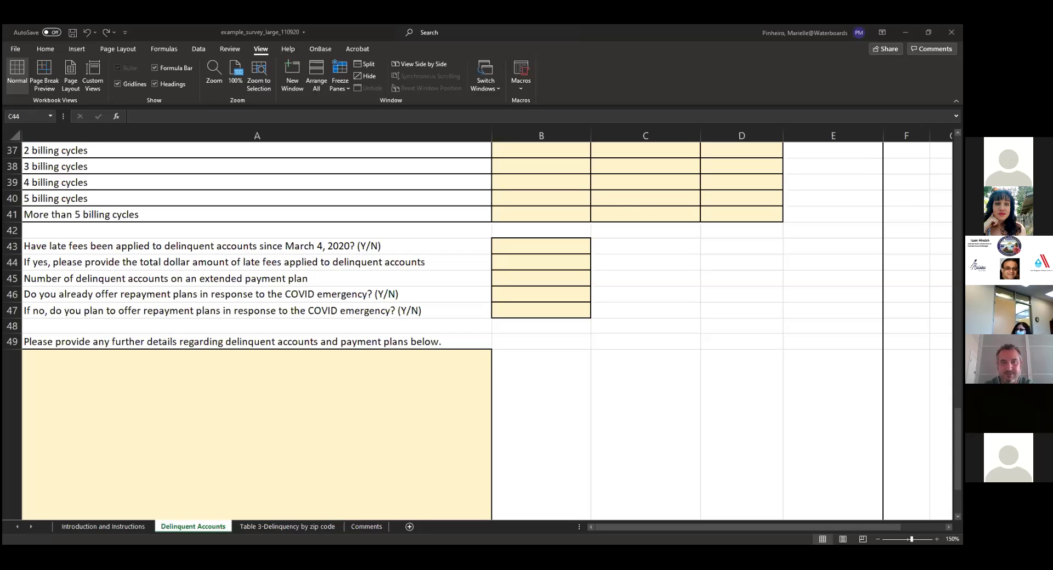
On the Table 3-Delinquency by zip code sheet, show cell A8's zip-code entry note, then undo
{"action": "left_click", "coordinate": [257, 528]}
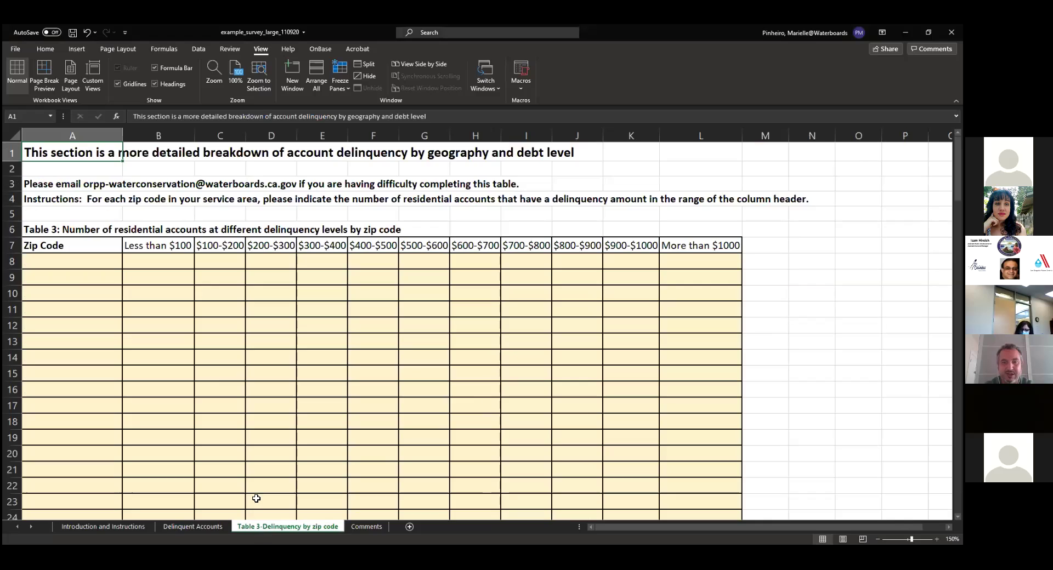
{"action": "left_click", "coordinate": [73, 260]}
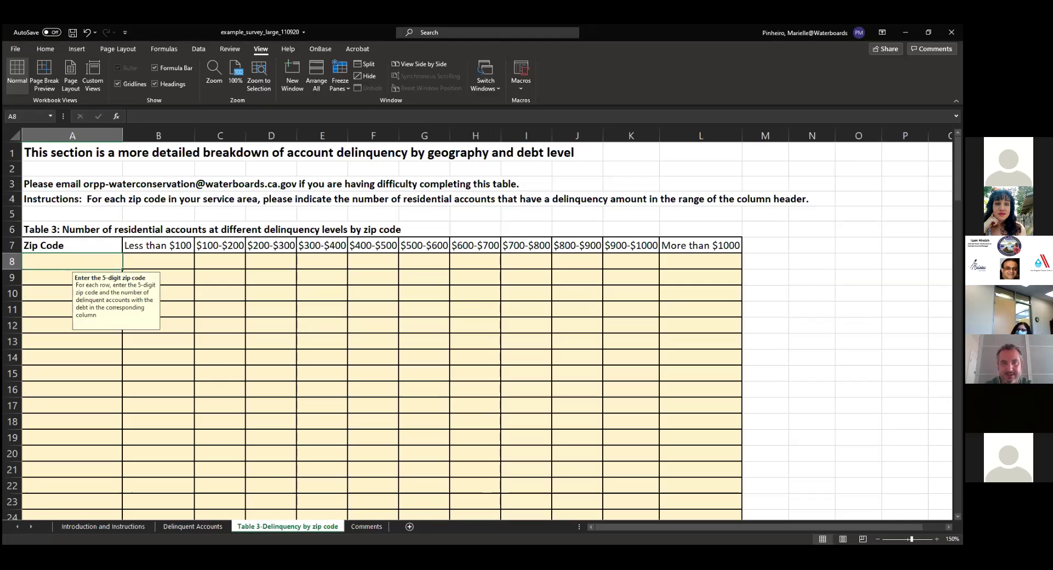
{"action": "key", "text": "ctrl+z"}
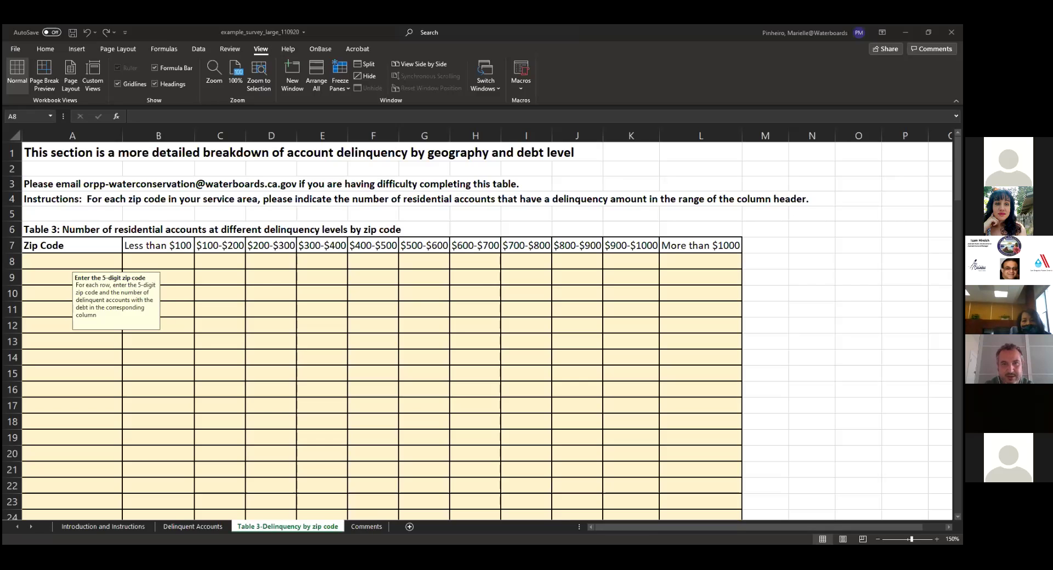
{"action": "left_click", "coordinate": [72, 261]}
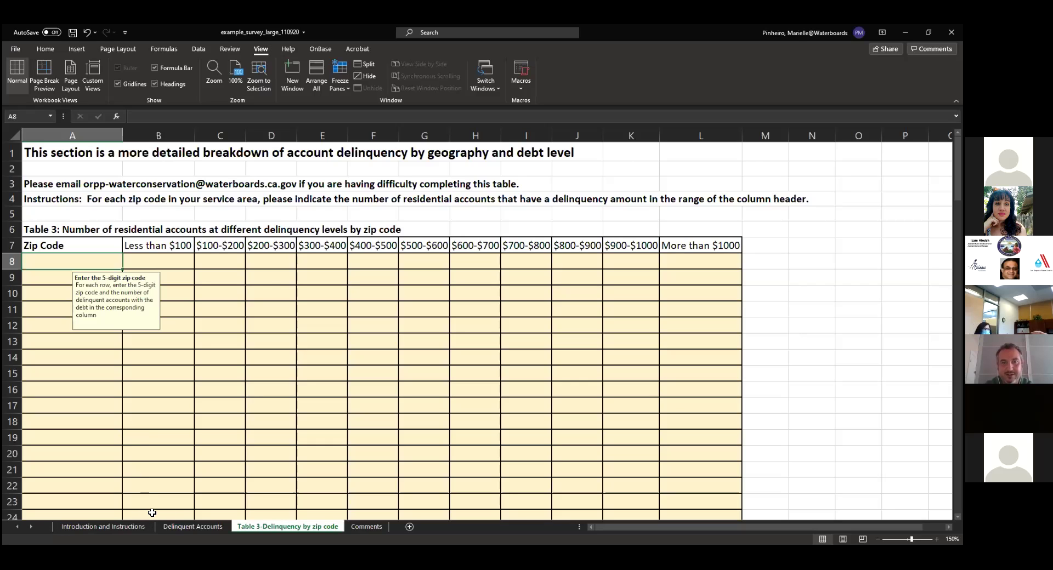
On Delinquent Accounts, scroll up to Table 2 and show cell B44's Y/N late-fee guidance
{"action": "left_click", "coordinate": [178, 524]}
{"action": "scroll", "coordinate": [327, 308], "scroll_direction": "up", "scroll_amount": 2}
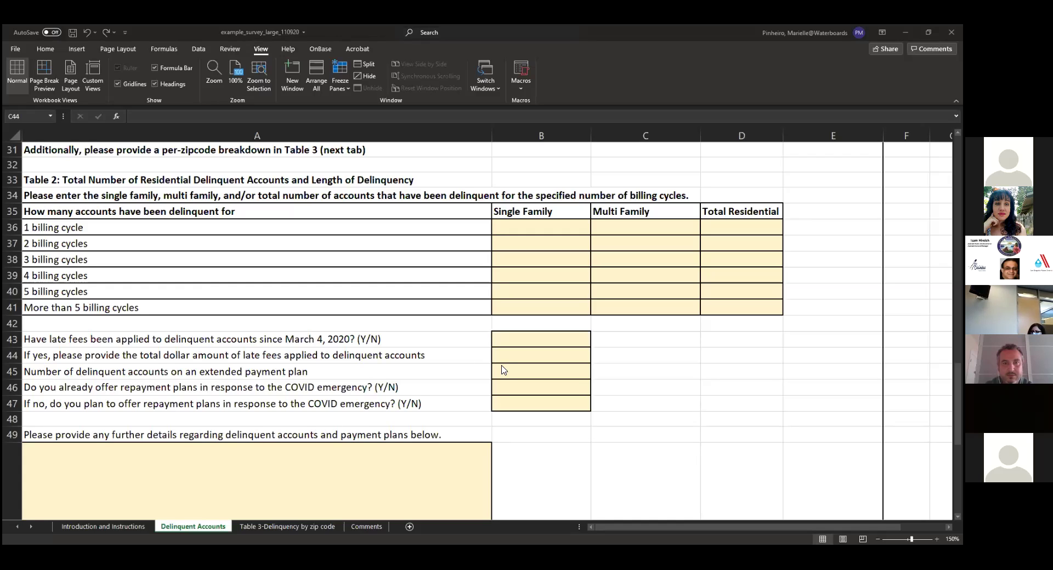
{"action": "left_click", "coordinate": [526, 352]}
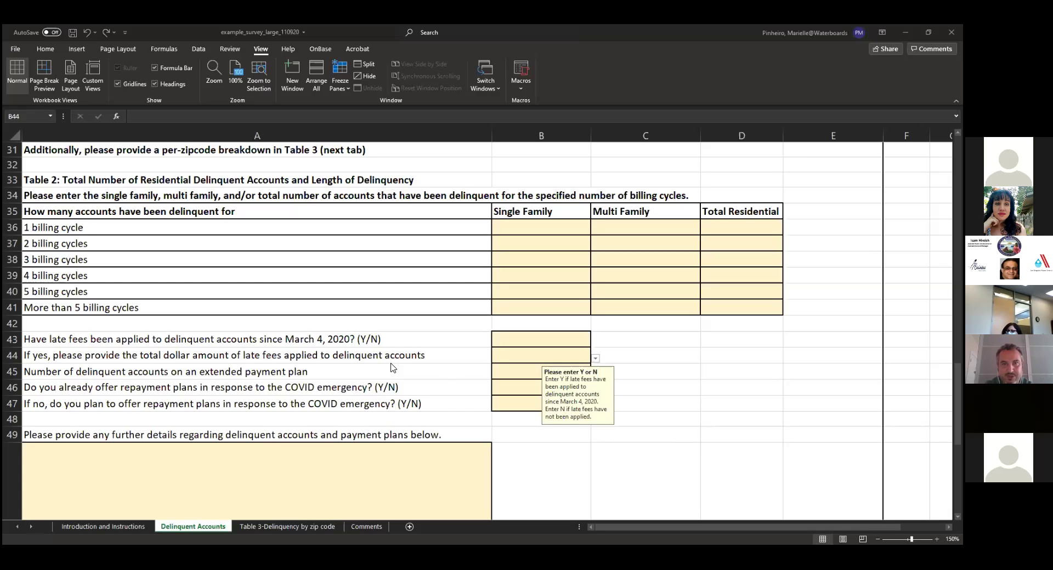
{"action": "scroll", "coordinate": [390, 364], "scroll_direction": "up", "scroll_amount": 5}
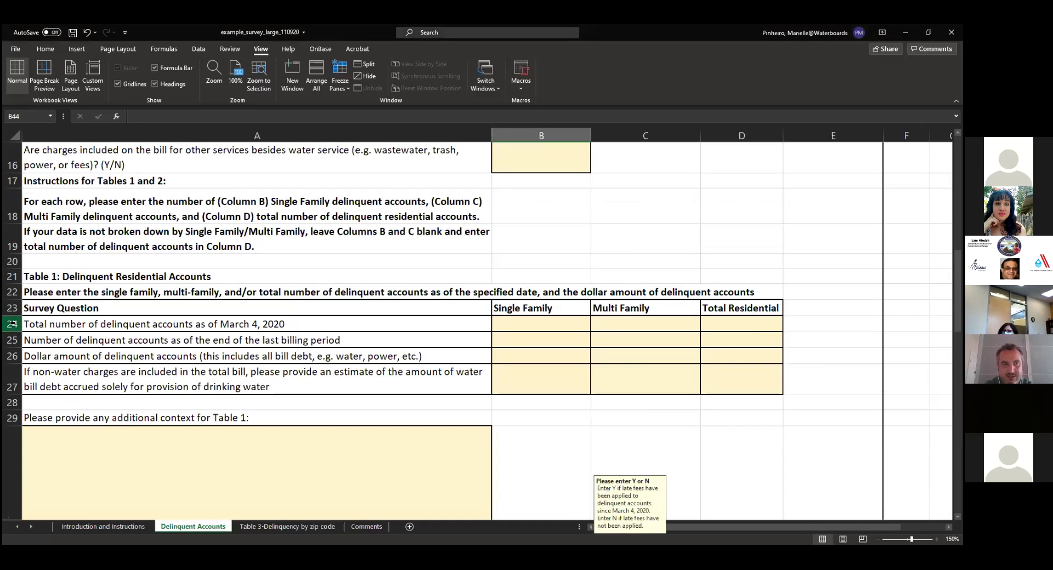
{"action": "left_click", "coordinate": [12, 324]}
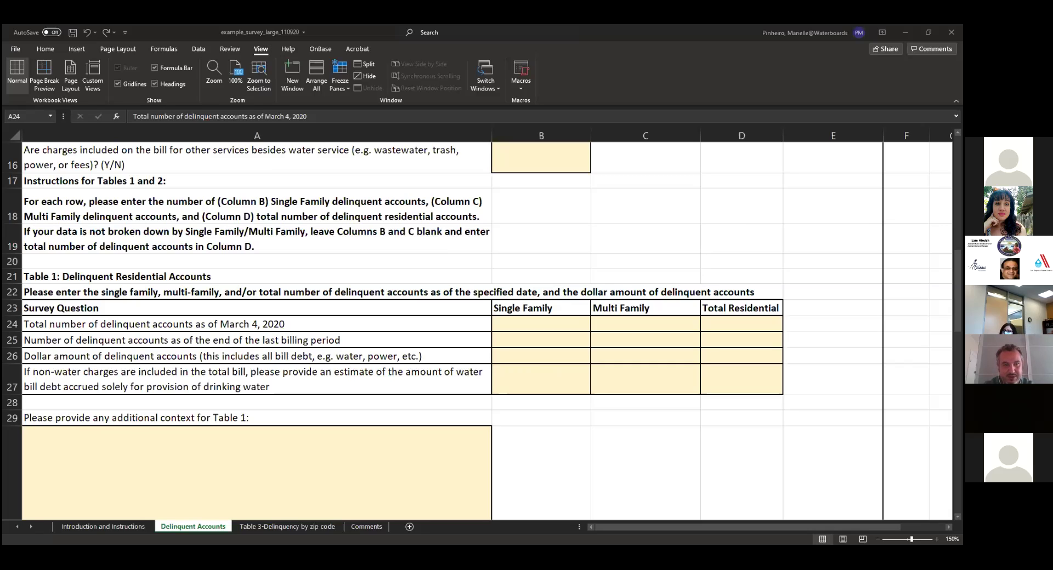
{"action": "scroll", "coordinate": [627, 427], "scroll_direction": "down", "scroll_amount": 5}
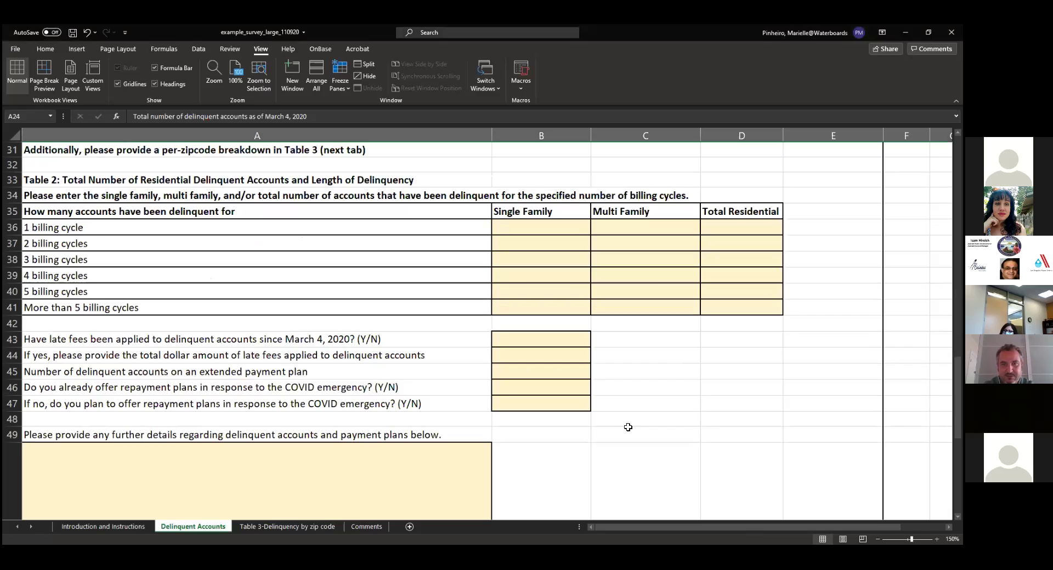
Select rows 41, 46, 47 and 44 in turn, ending on row 46's COVID repayment-plans question
{"action": "left_click", "coordinate": [12, 308]}
{"action": "left_click", "coordinate": [12, 387]}
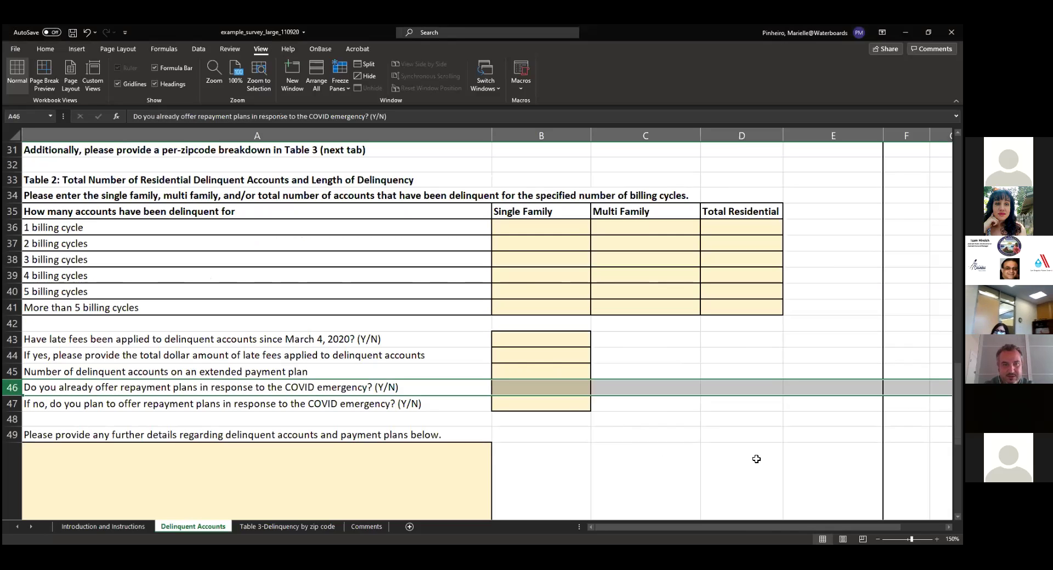
{"action": "left_click", "coordinate": [12, 404]}
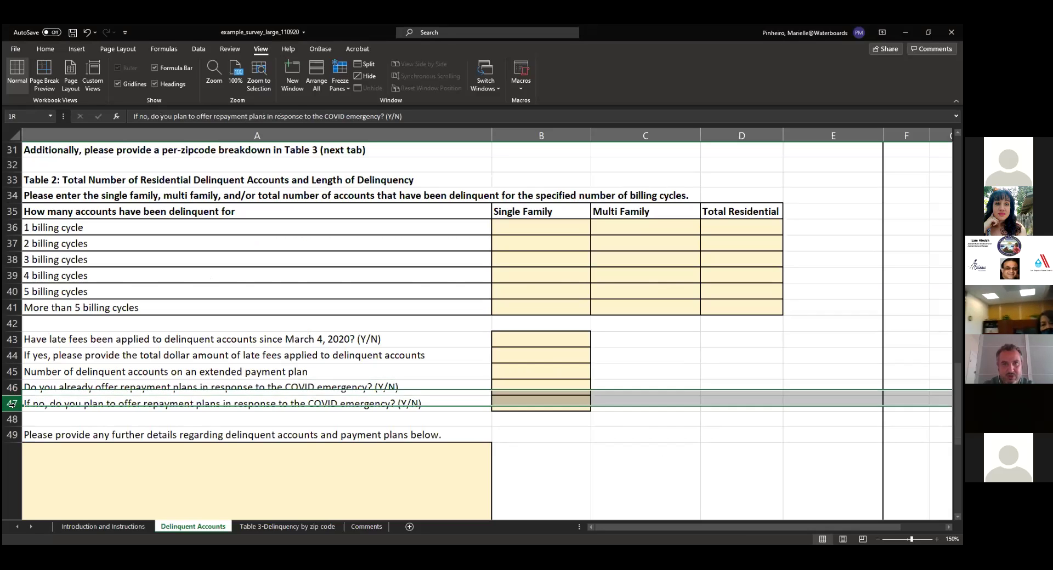
{"action": "left_click", "coordinate": [13, 356]}
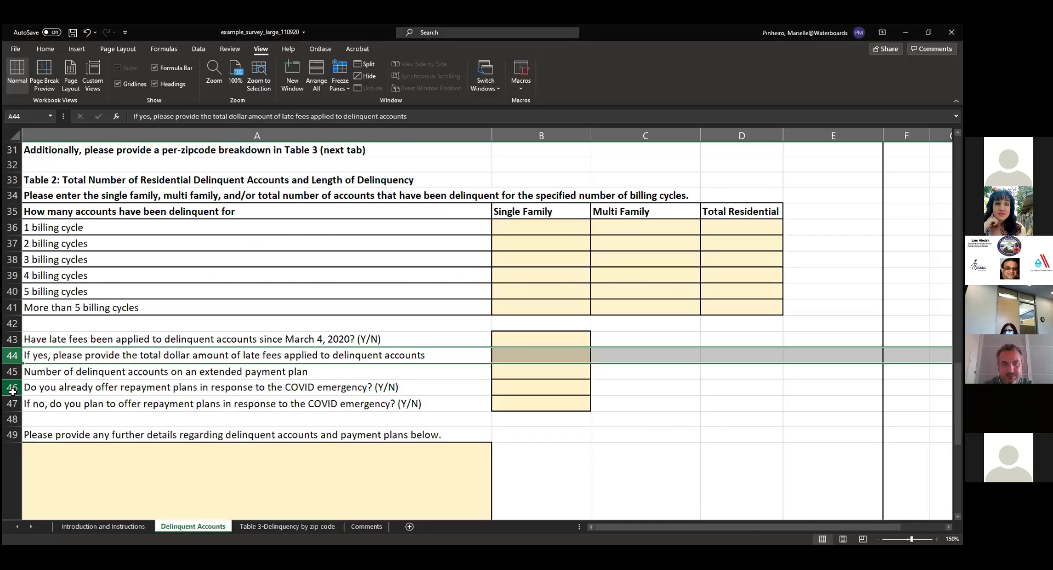
{"action": "left_click", "coordinate": [12, 388]}
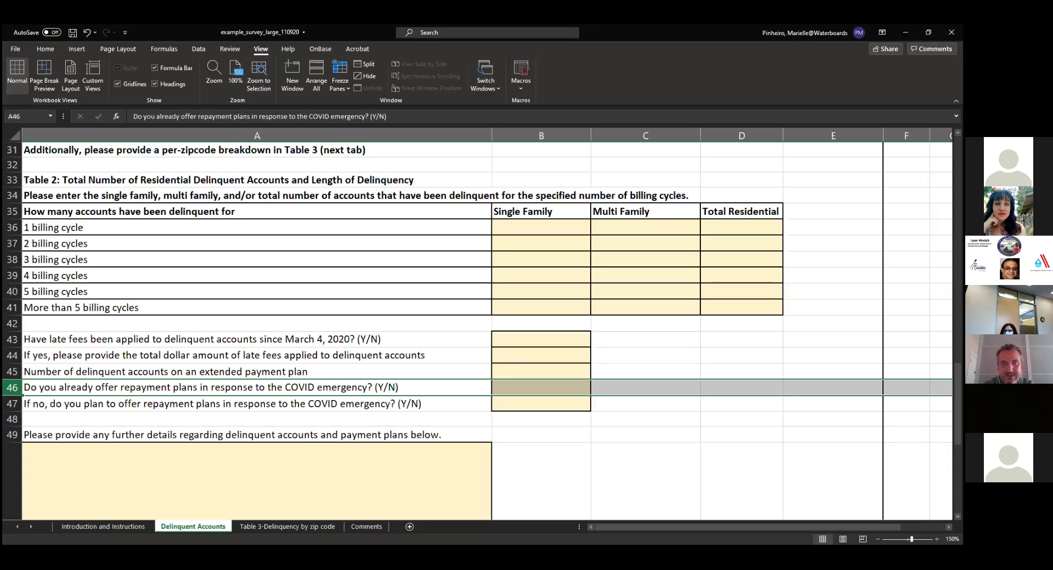
Undo the last sheet change and scroll up from Table 2 toward Table 1
{"action": "key", "text": "ctrl+z"}
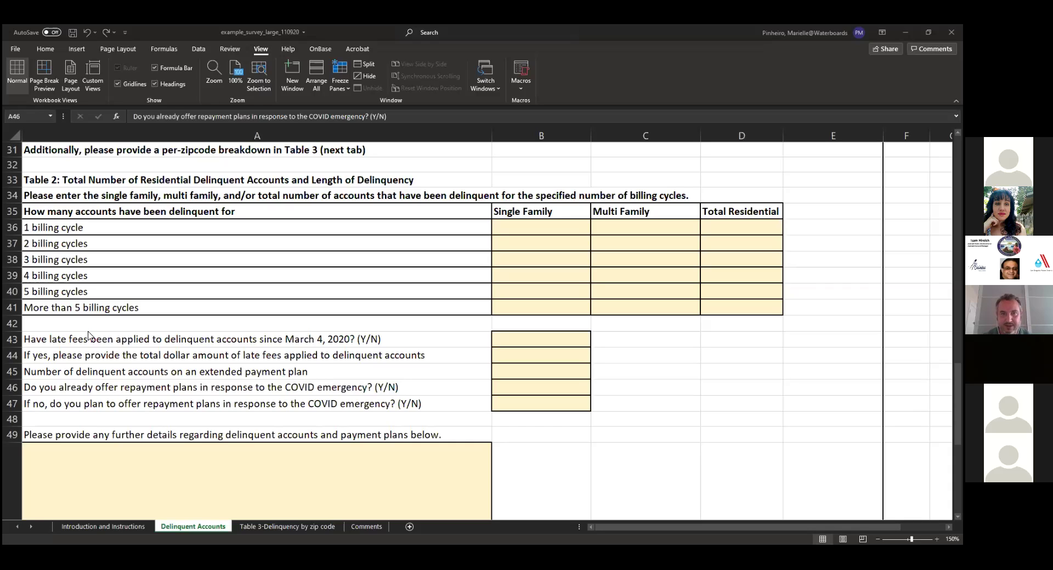
{"action": "scroll", "coordinate": [84, 306], "scroll_direction": "up", "scroll_amount": 4}
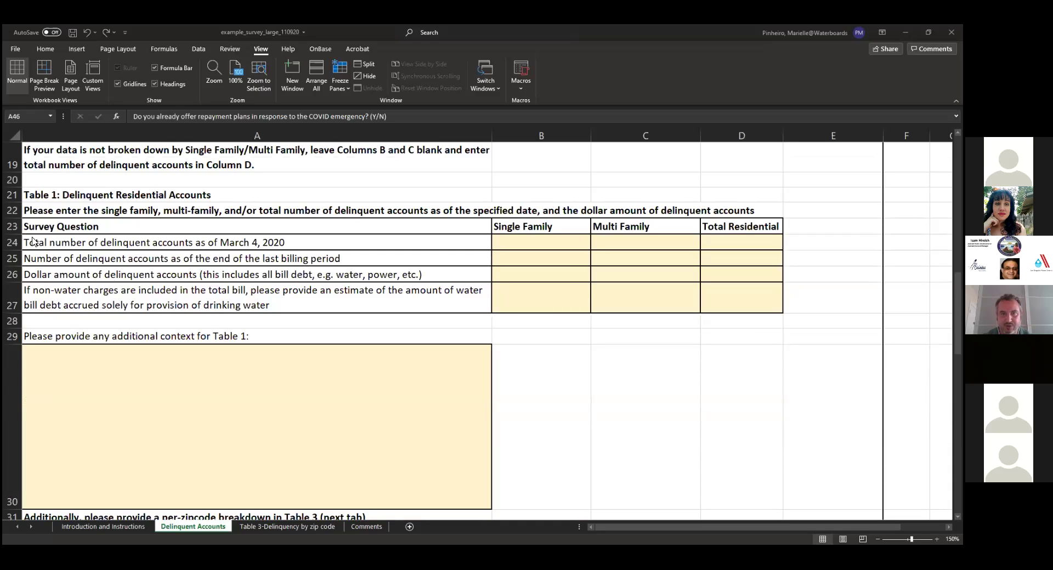
Select row 24, Table 1's total delinquent accounts as of March 4, 2020, then undo
{"action": "left_click", "coordinate": [12, 242]}
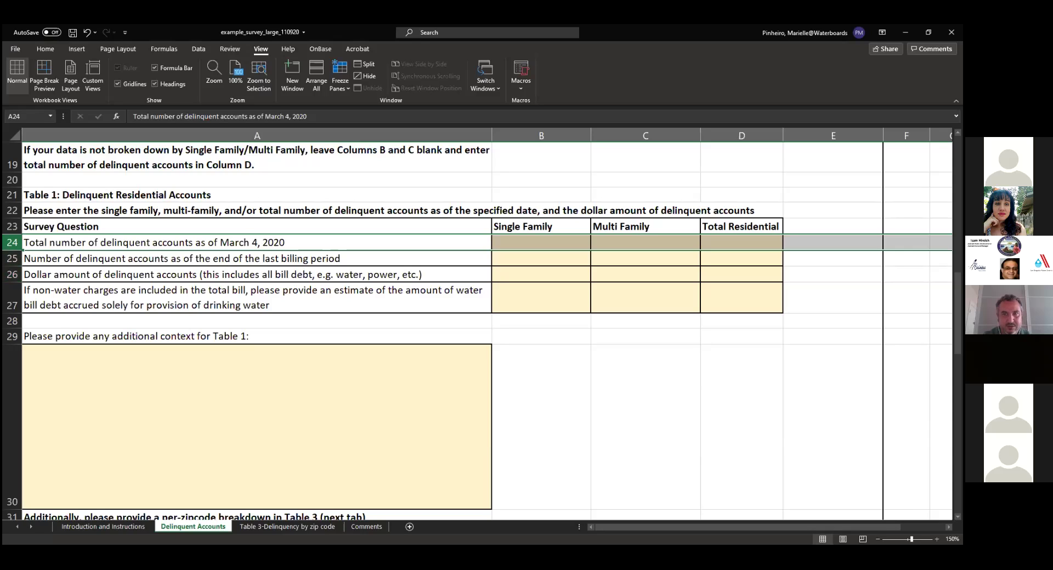
{"action": "key", "text": "ctrl+z"}
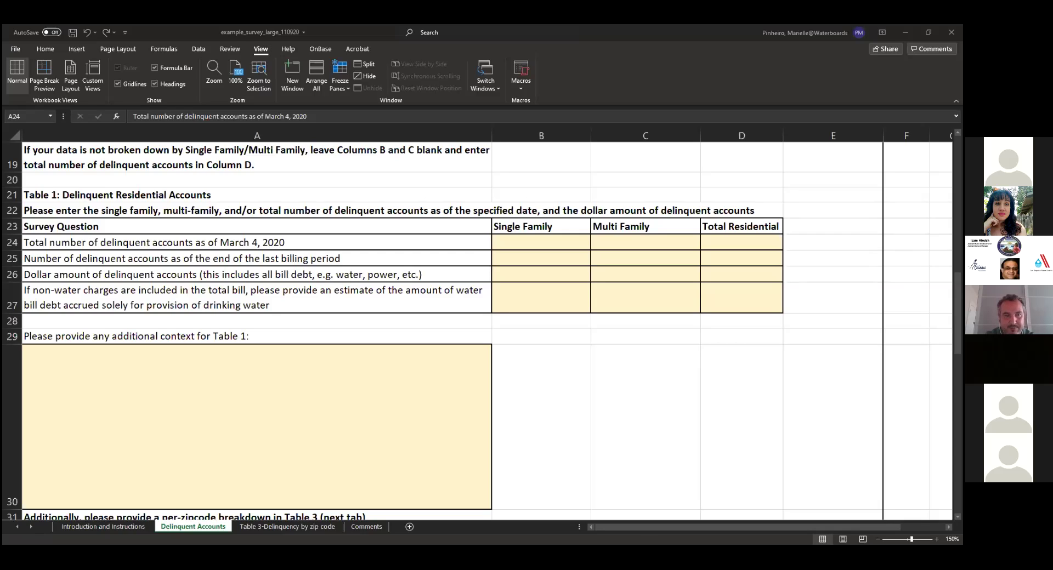
{"action": "scroll", "coordinate": [541, 395], "scroll_direction": "down", "scroll_amount": 6}
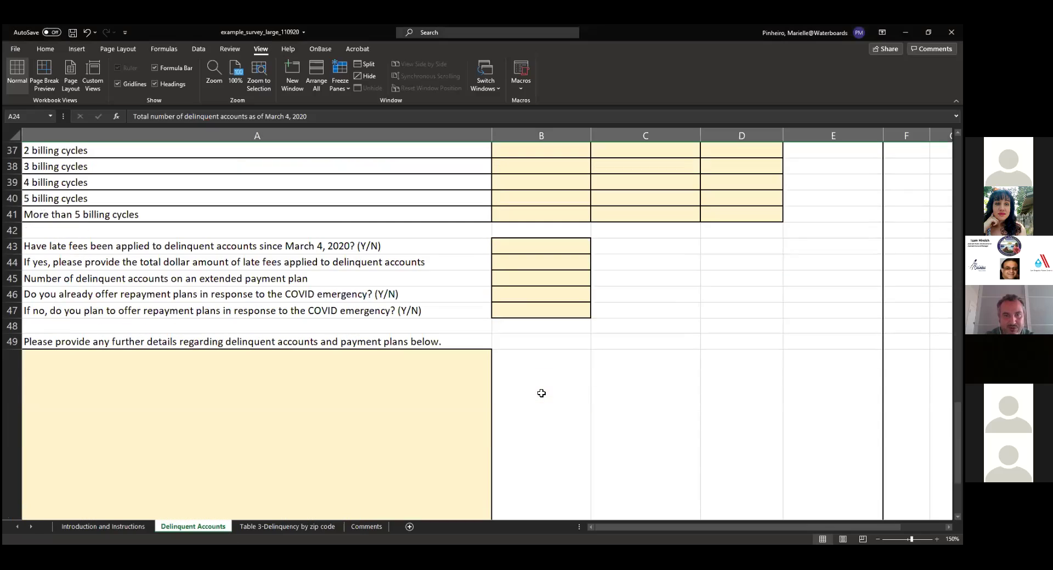
{"action": "left_click", "coordinate": [14, 297]}
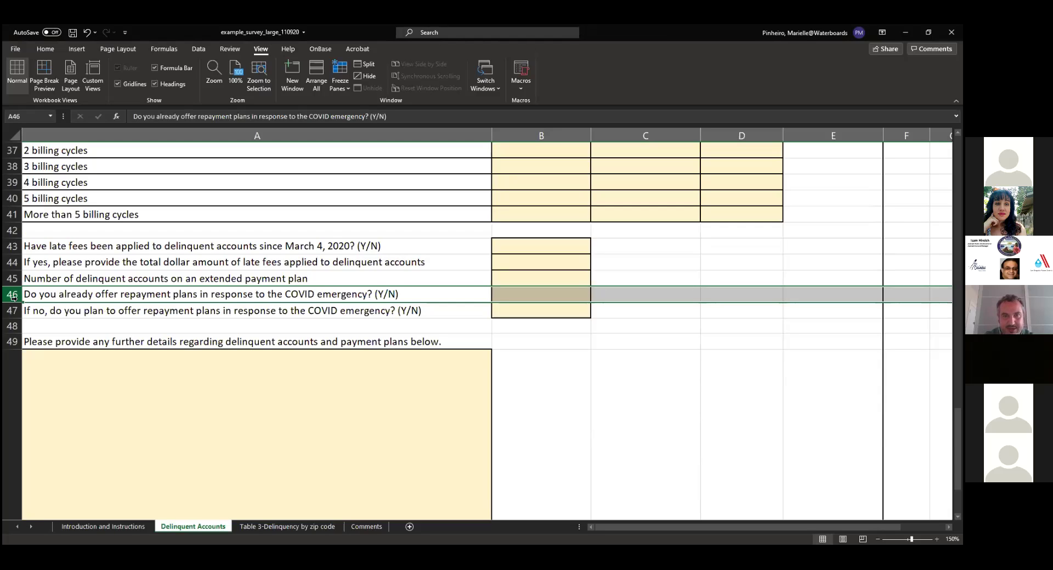
{"action": "scroll", "coordinate": [14, 296], "scroll_direction": "up", "scroll_amount": 2}
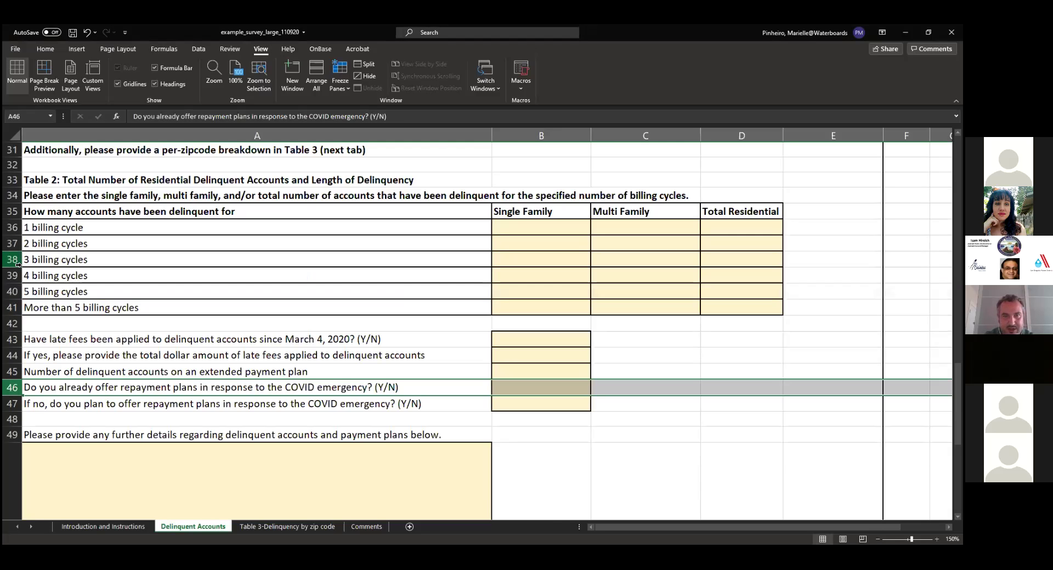
{"action": "scroll", "coordinate": [15, 275], "scroll_direction": "up", "scroll_amount": 4}
{"action": "left_click", "coordinate": [12, 274]}
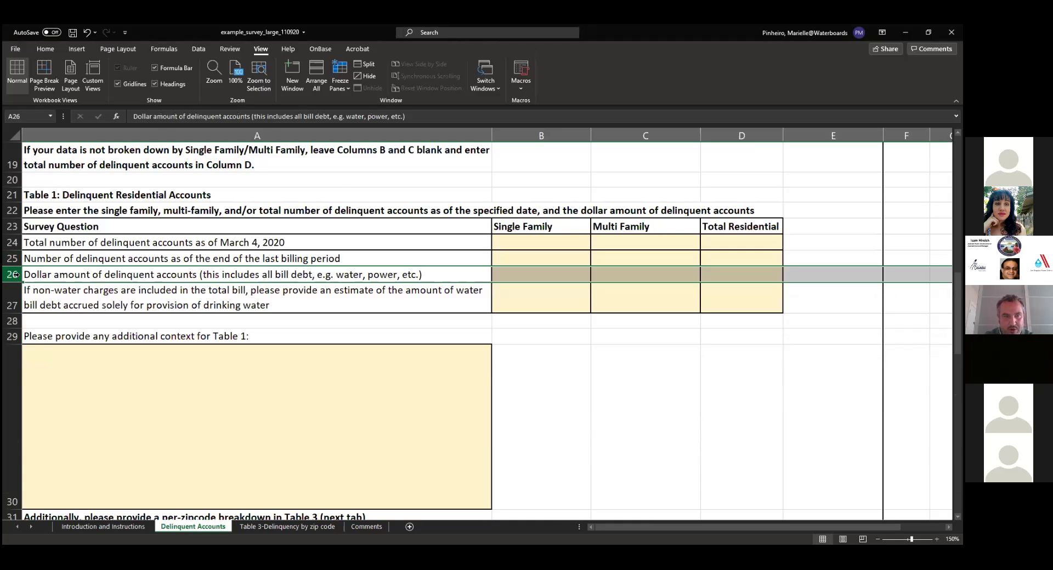
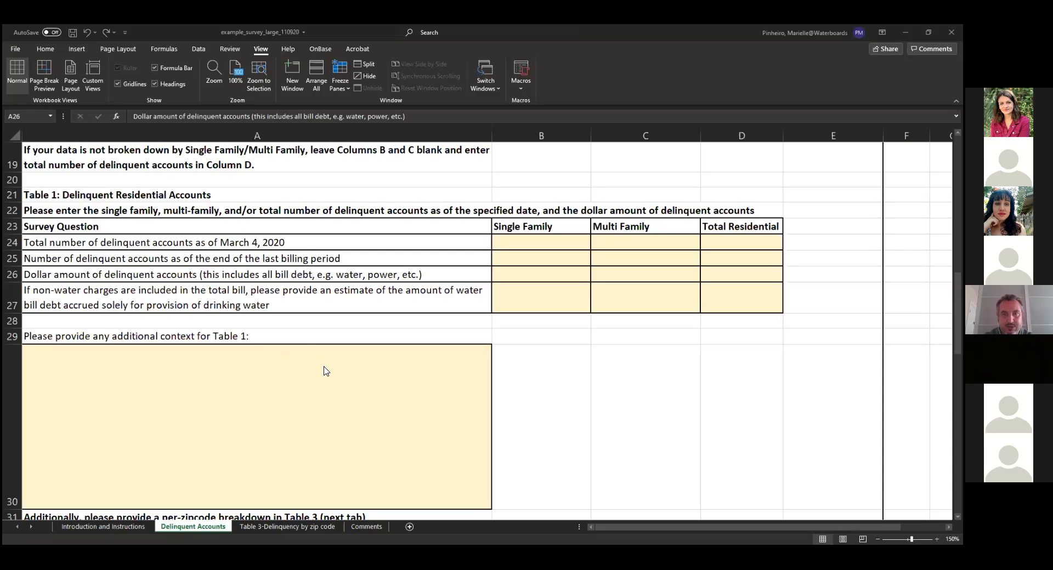
Scroll down to rows 31–49, look over the Review and Data tabs, then go to the Introduction and Instructions sheet
{"action": "scroll", "coordinate": [326, 372], "scroll_direction": "down", "scroll_amount": 4}
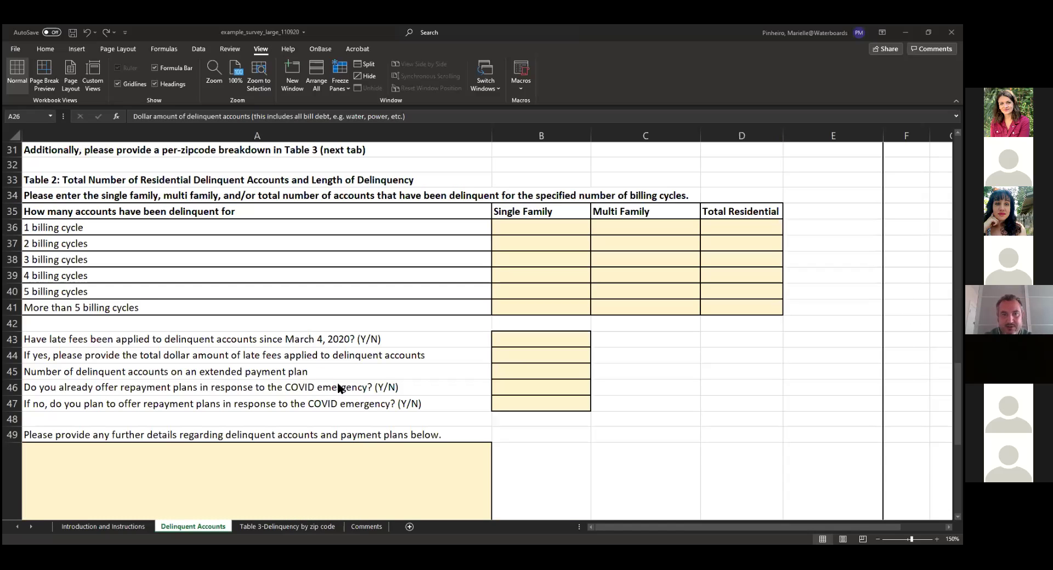
{"action": "left_click", "coordinate": [228, 49]}
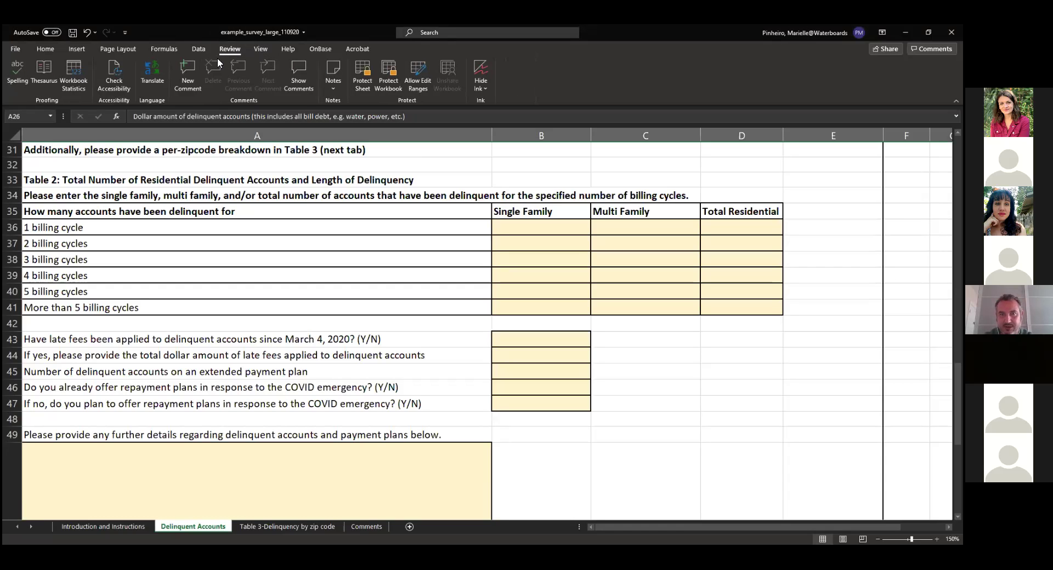
{"action": "left_click", "coordinate": [200, 48]}
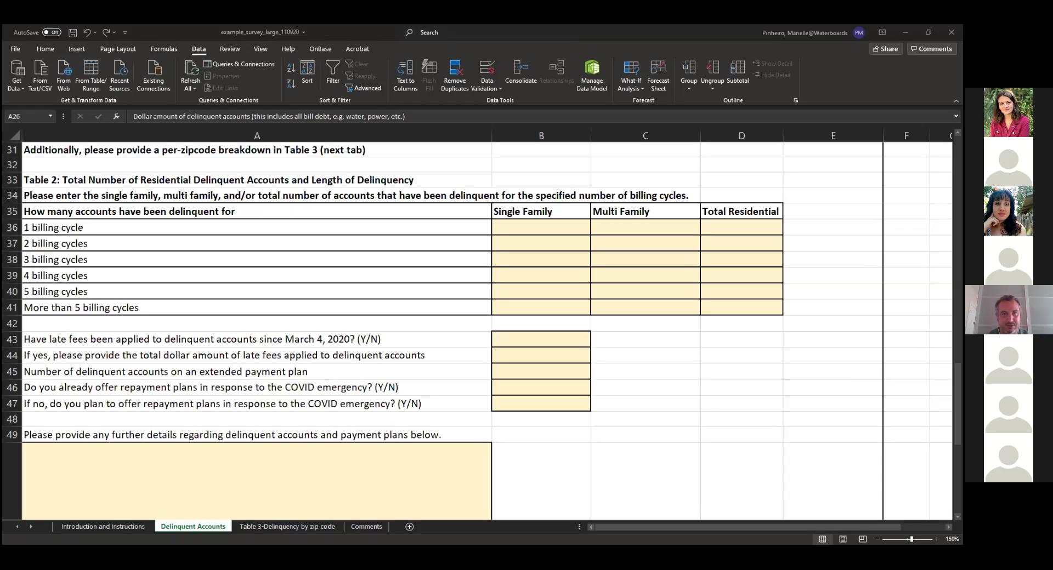
{"action": "left_click", "coordinate": [86, 528]}
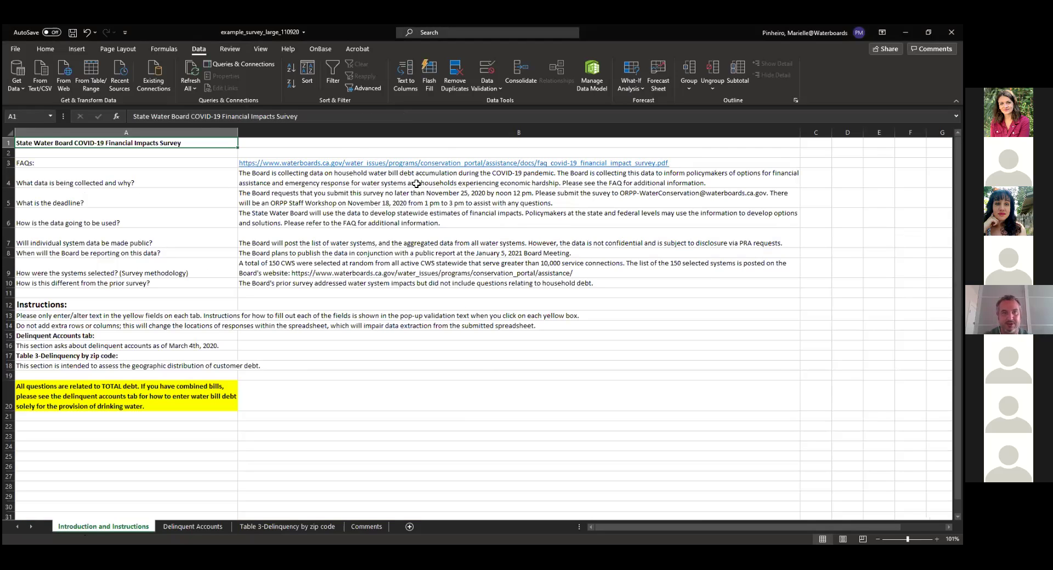
With the deadline note in B5 selected, set a custom zoom of 150%
{"action": "left_click", "coordinate": [618, 194]}
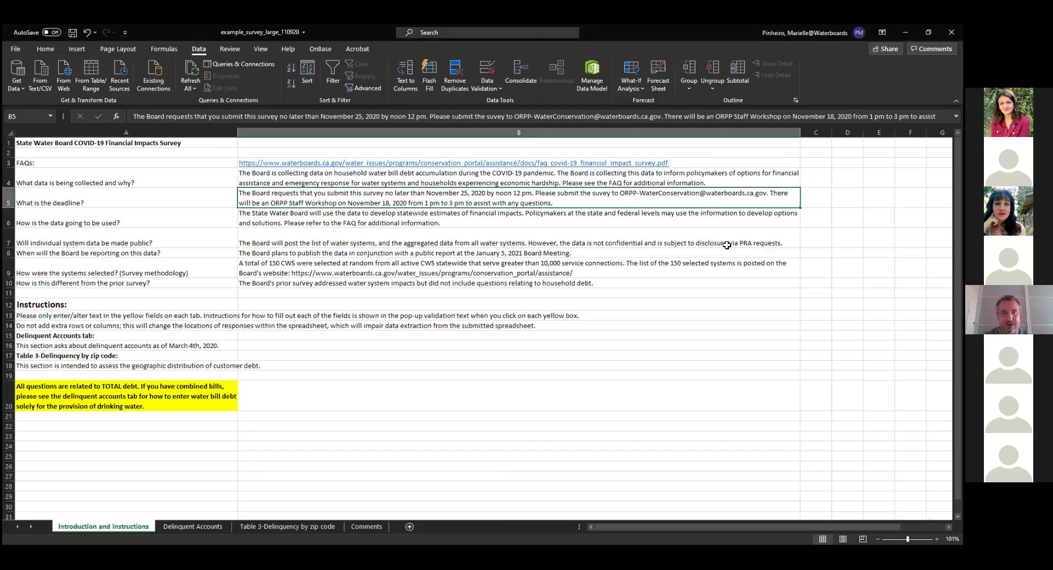
{"action": "left_click", "coordinate": [259, 49]}
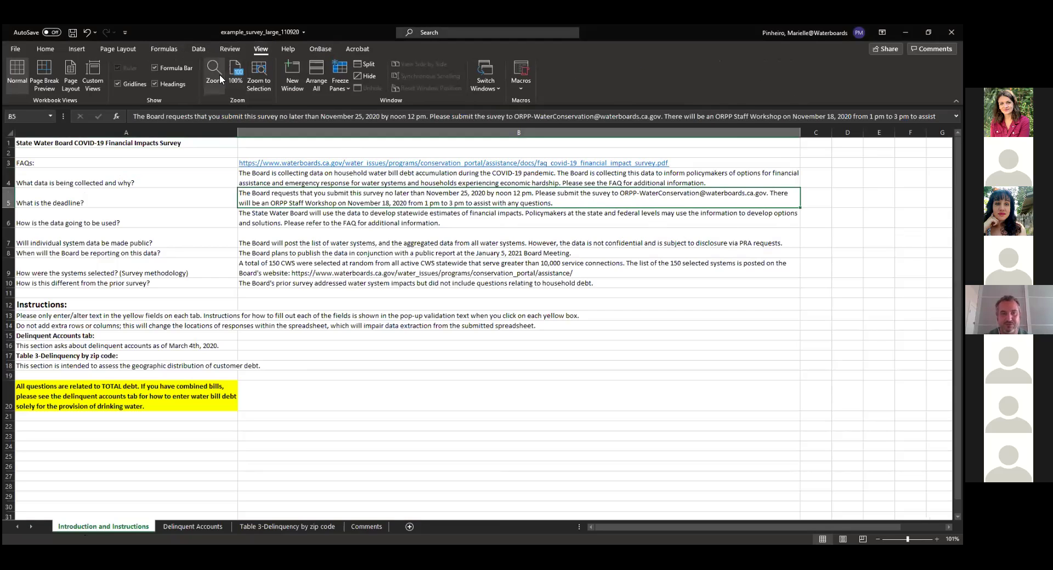
{"action": "double_click", "coordinate": [737, 333]}
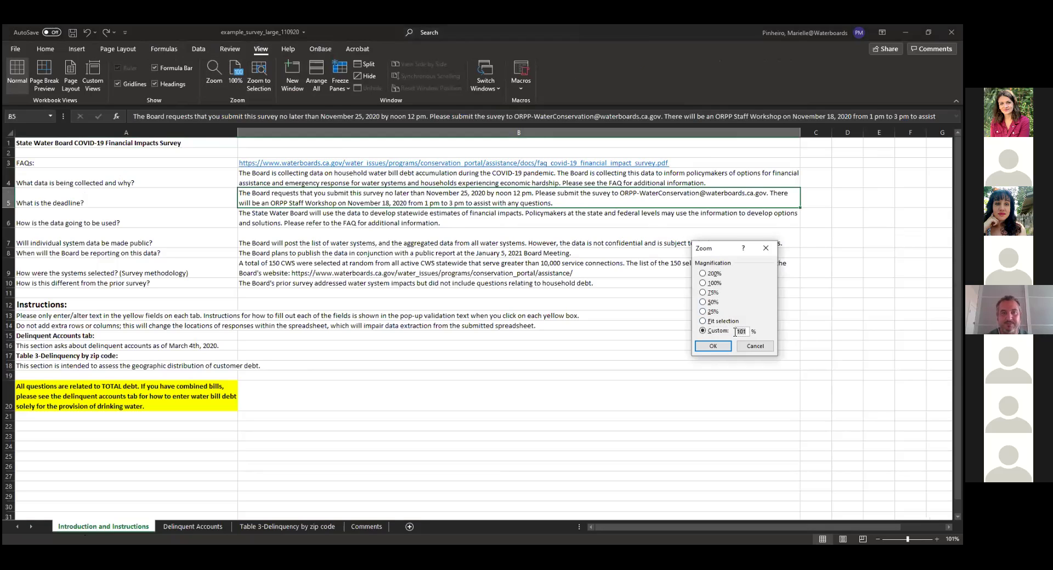
{"action": "type", "text": "150"}
{"action": "left_click", "coordinate": [709, 347]}
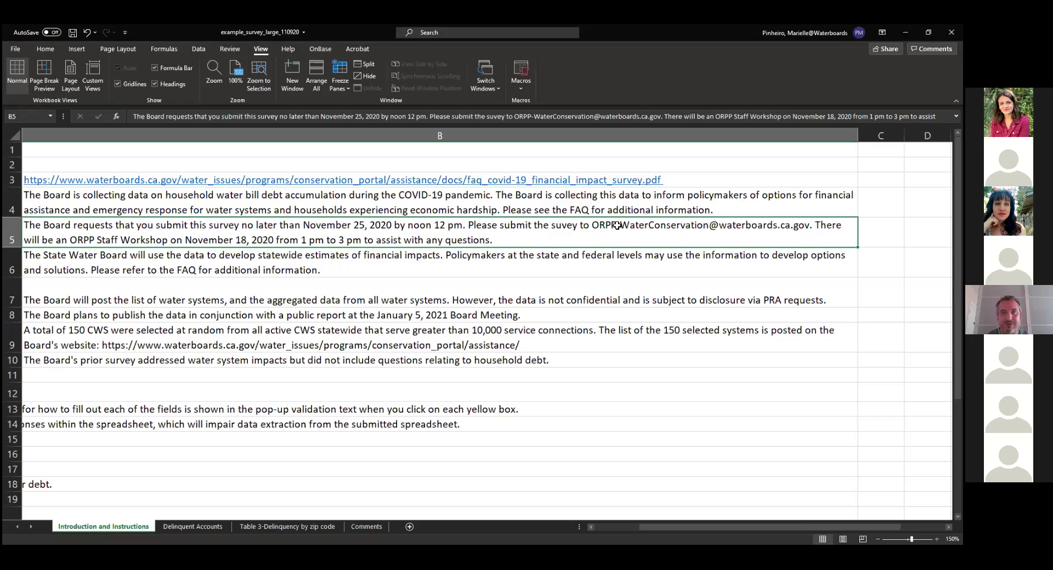
Select the submission e-mail address in the B5 note, then return to the Delinquent Accounts sheet
{"action": "double_click", "coordinate": [617, 225]}
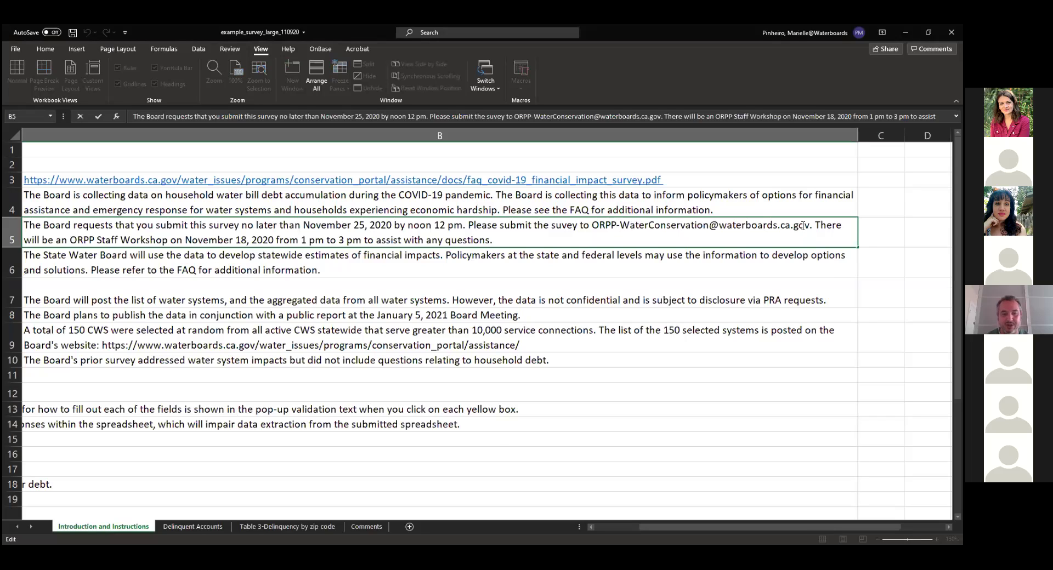
{"action": "left_click_drag", "start_coordinate": [811, 225], "coordinate": [595, 226]}
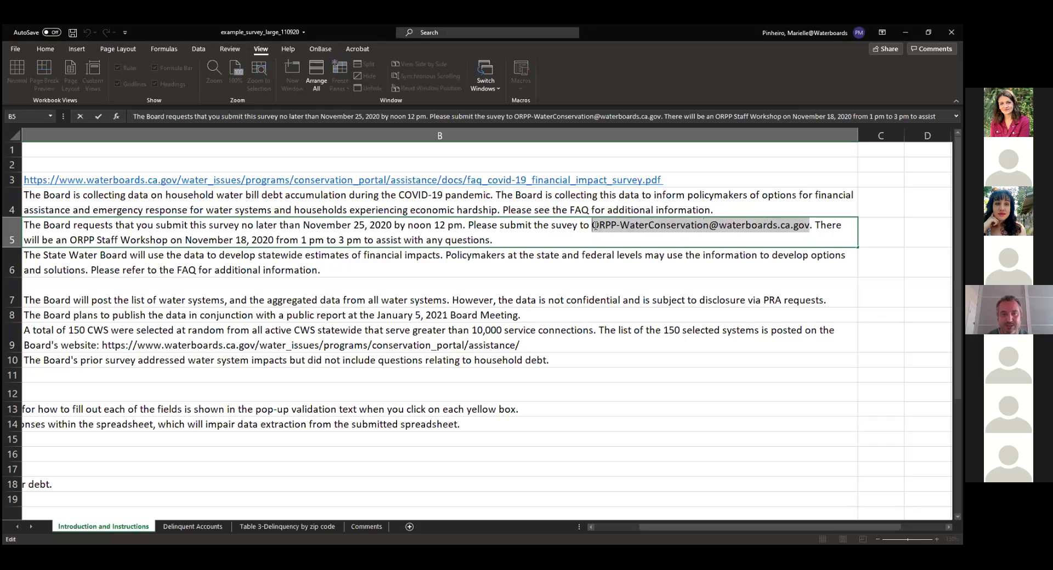
{"action": "left_click", "coordinate": [45, 49]}
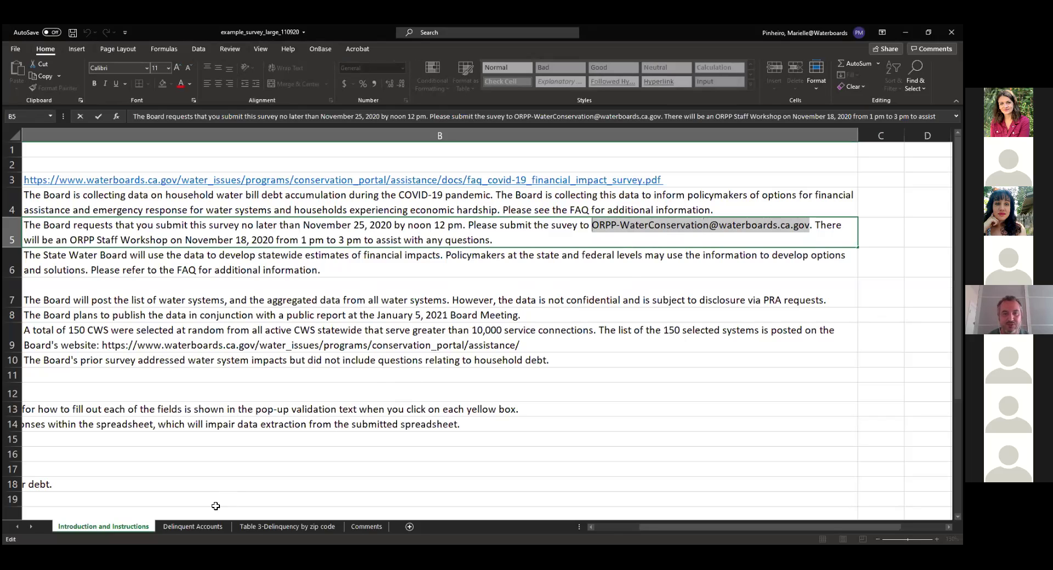
{"action": "left_click", "coordinate": [201, 527]}
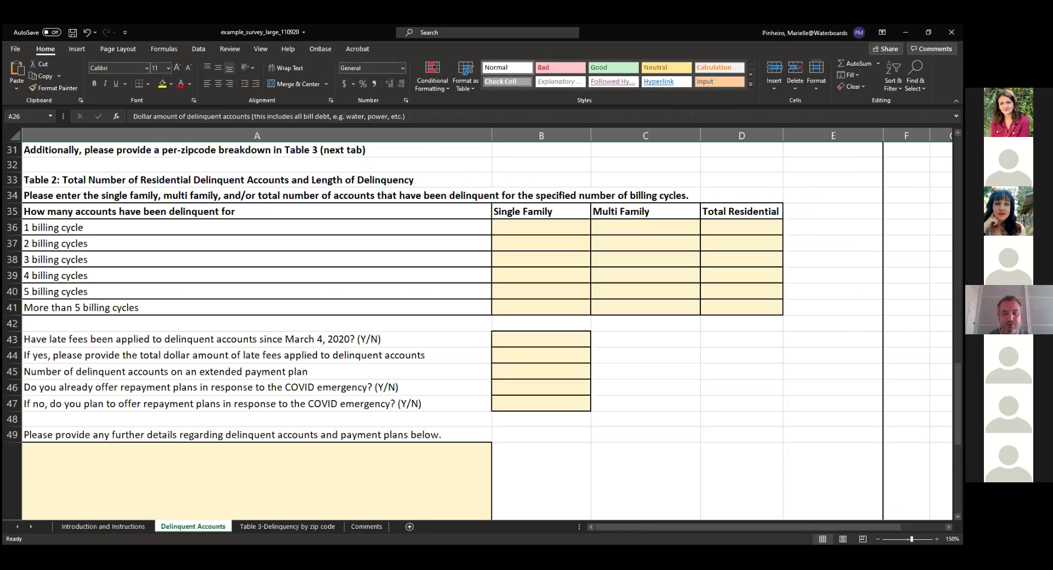
Select B44 to show its Y/N input message, and check the Data Validation menu without changing anything
{"action": "left_click", "coordinate": [551, 358]}
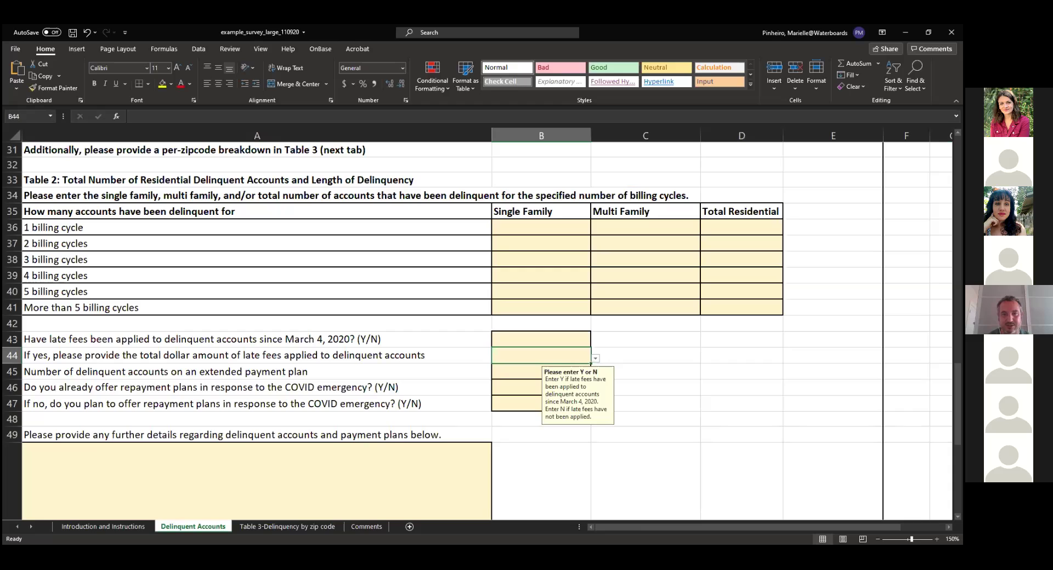
{"action": "key", "text": "alt+Tab"}
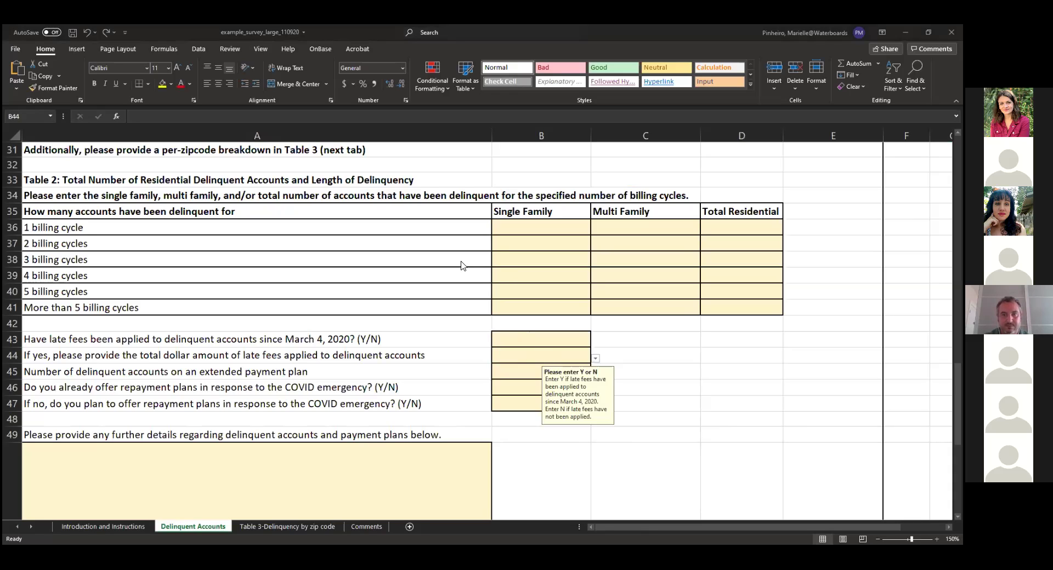
{"action": "left_click", "coordinate": [198, 49]}
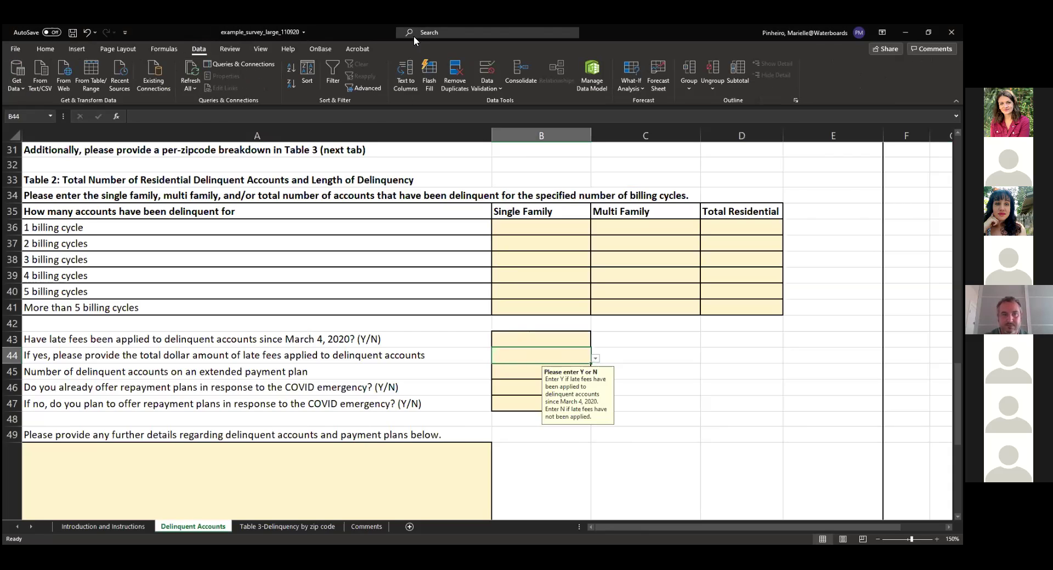
{"action": "left_click", "coordinate": [490, 85]}
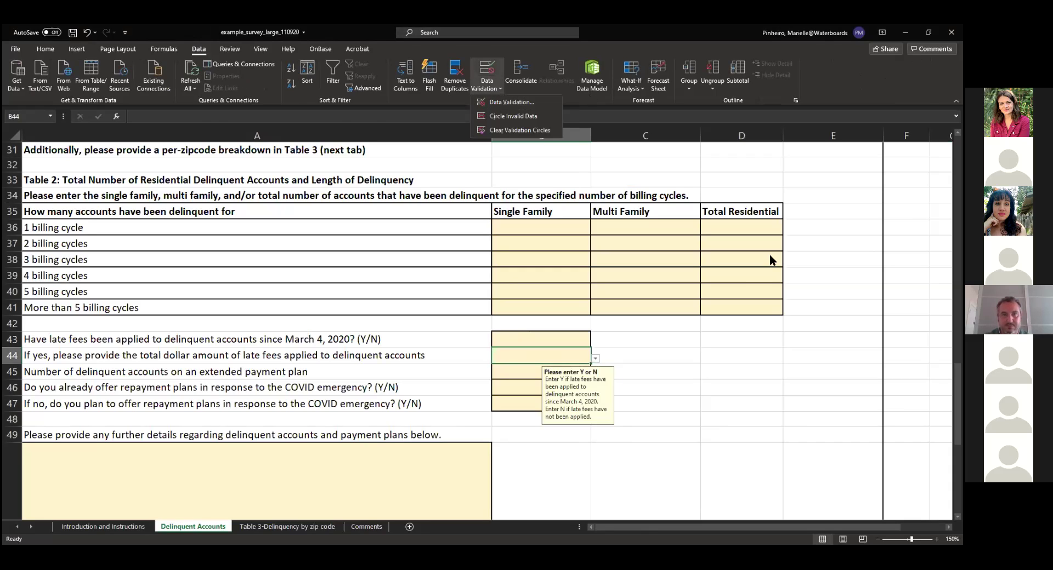
{"action": "key", "text": "Escape"}
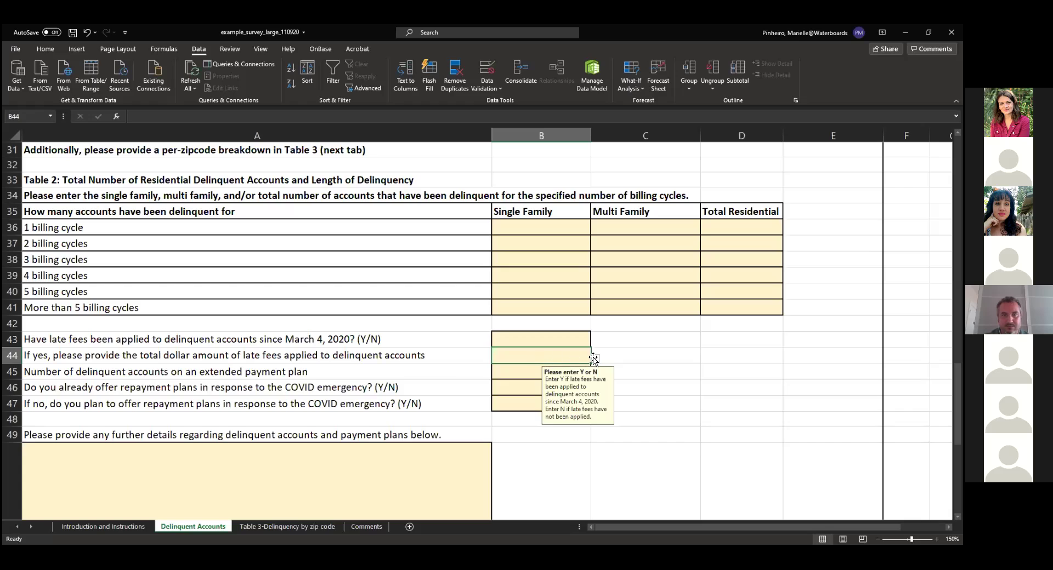
{"action": "left_click", "coordinate": [486, 85]}
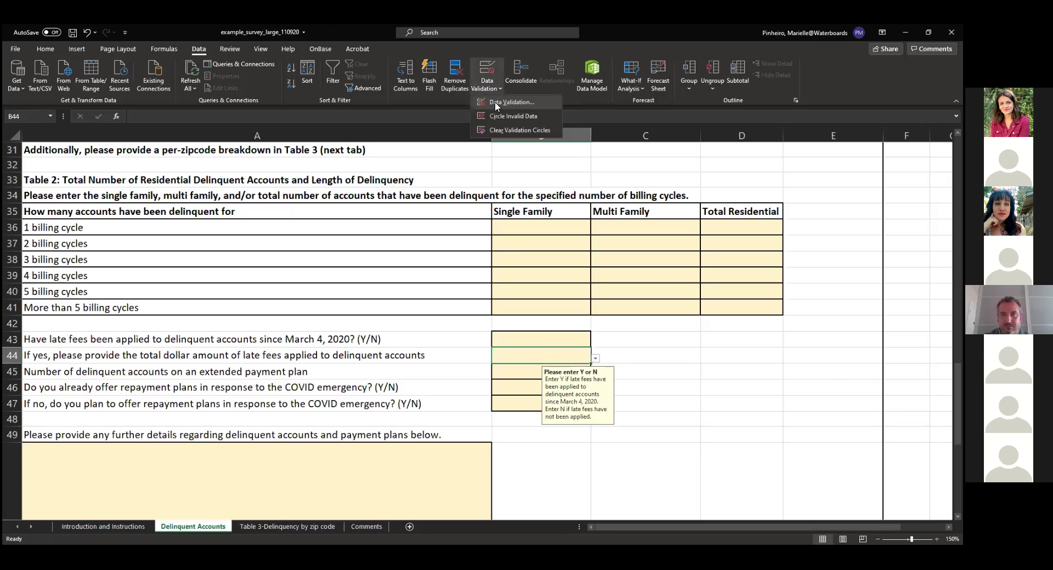
{"action": "left_click", "coordinate": [494, 101]}
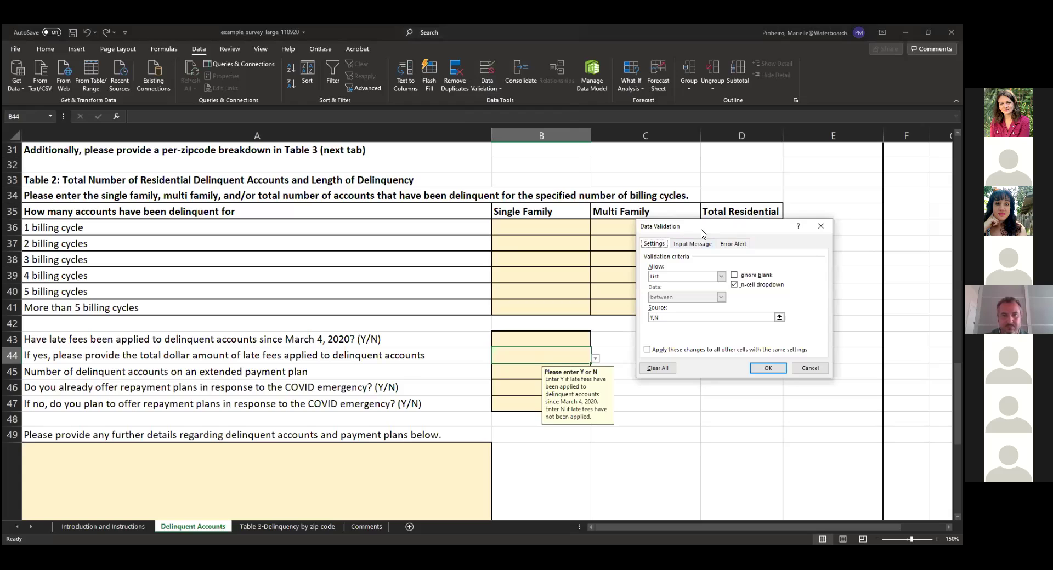
{"action": "left_click_drag", "start_coordinate": [703, 233], "coordinate": [751, 200]}
{"action": "left_click", "coordinate": [741, 211]}
{"action": "left_click", "coordinate": [781, 211]}
{"action": "left_click", "coordinate": [702, 211]}
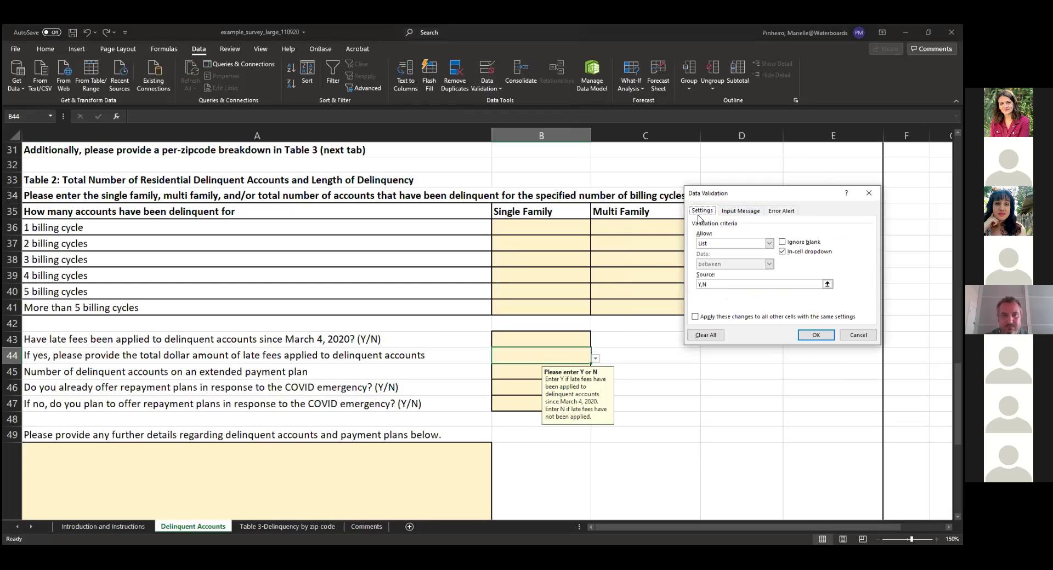
{"action": "left_click", "coordinate": [709, 336]}
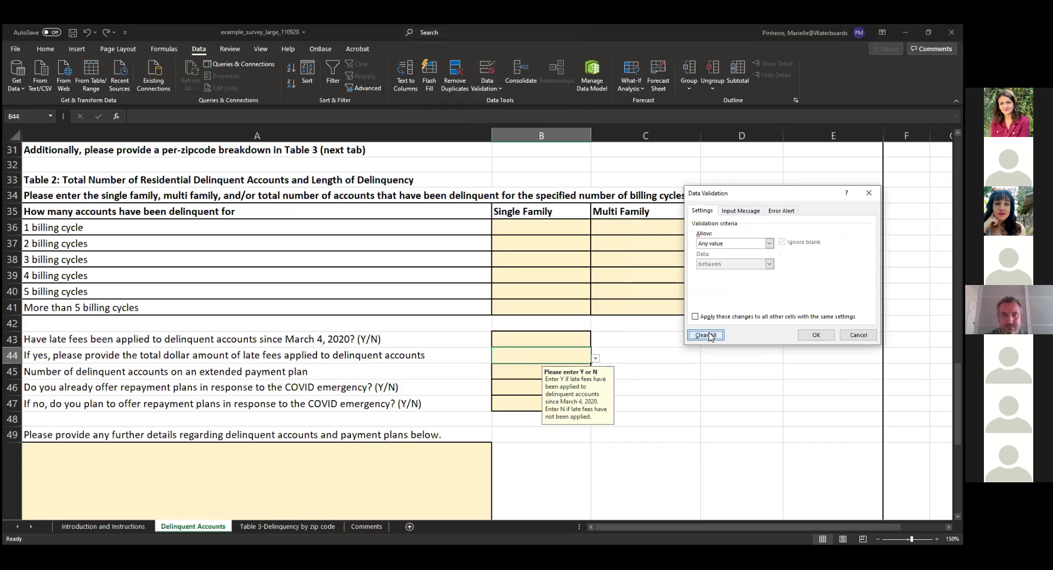
{"action": "left_click", "coordinate": [816, 335]}
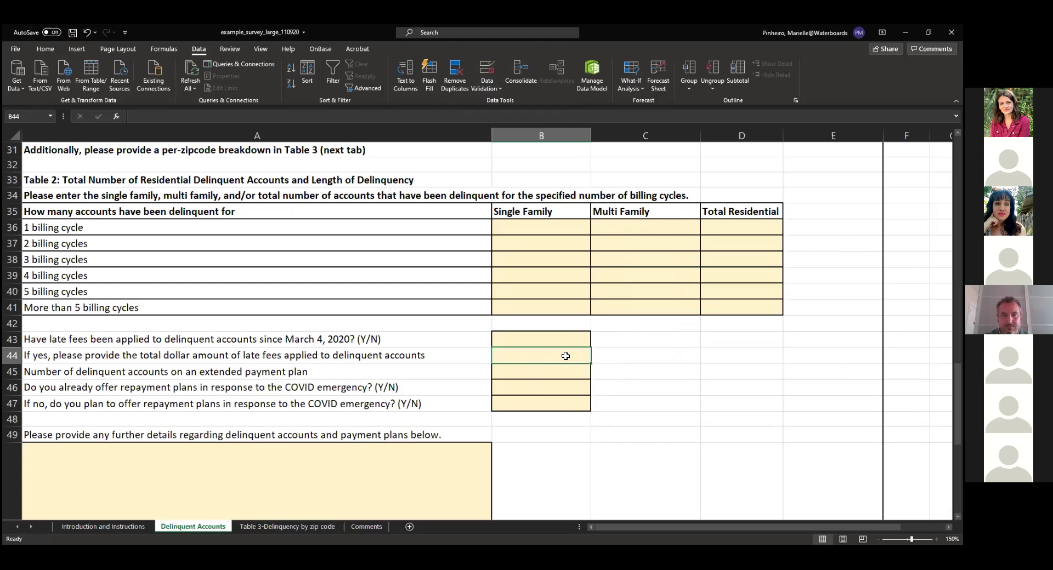
{"action": "left_click", "coordinate": [562, 371]}
{"action": "left_click", "coordinate": [552, 355]}
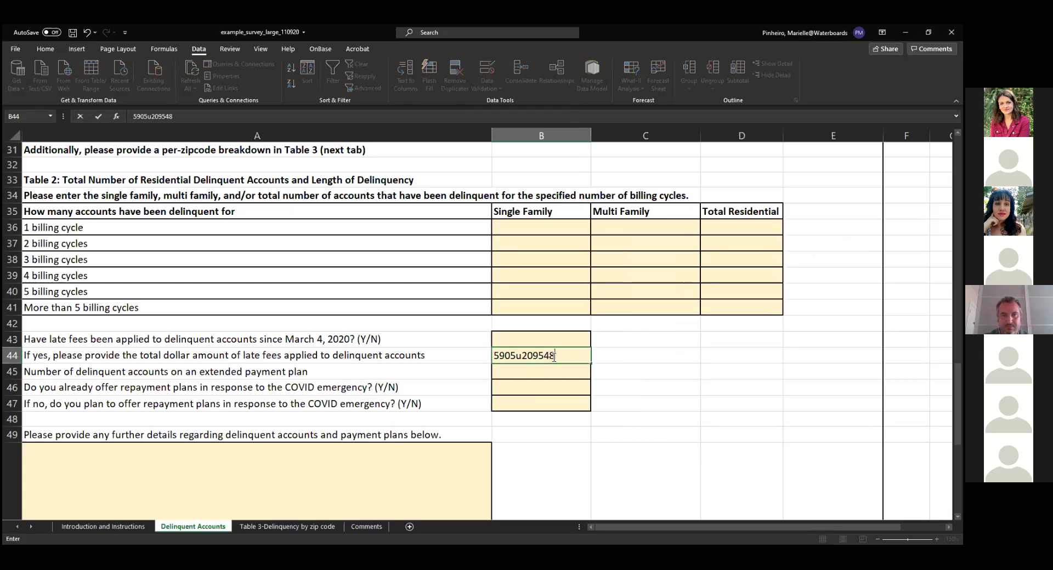
{"action": "left_click", "coordinate": [685, 388]}
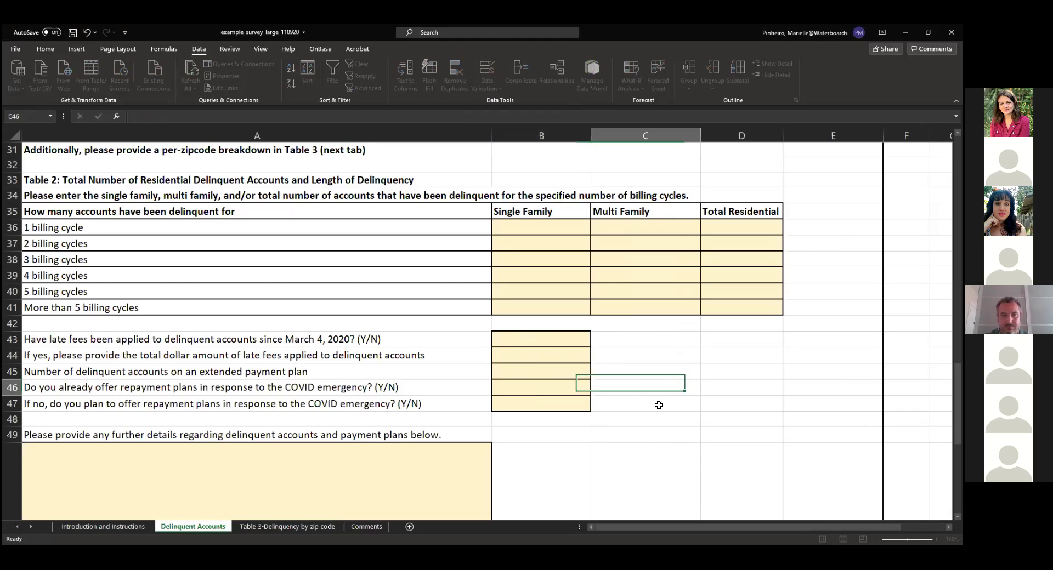
{"action": "left_click", "coordinate": [526, 356]}
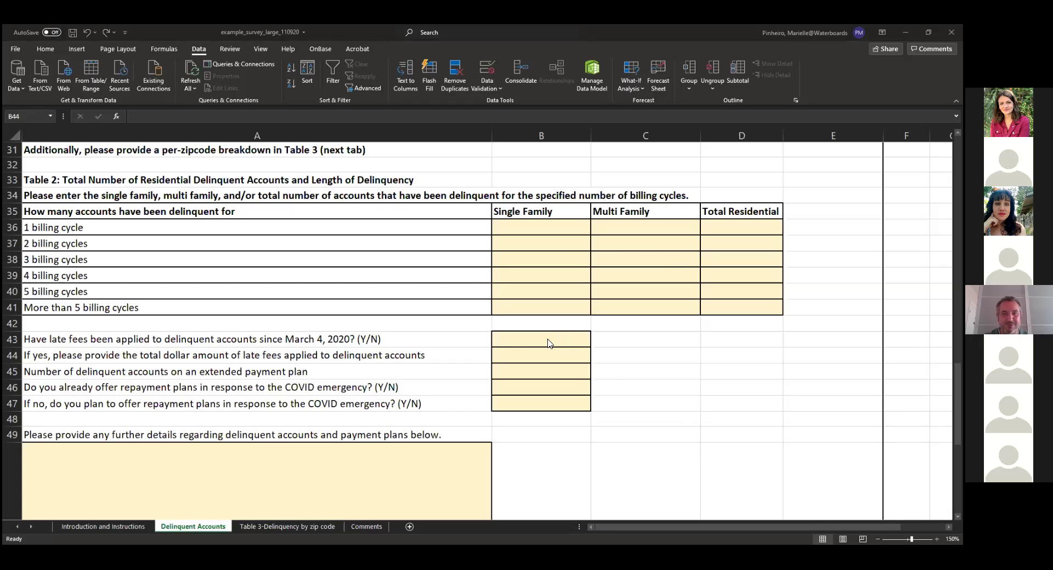
Compare the input prompts of B43, B44 and B45, ending on B43's Y/N prompt
{"action": "left_click", "coordinate": [524, 343]}
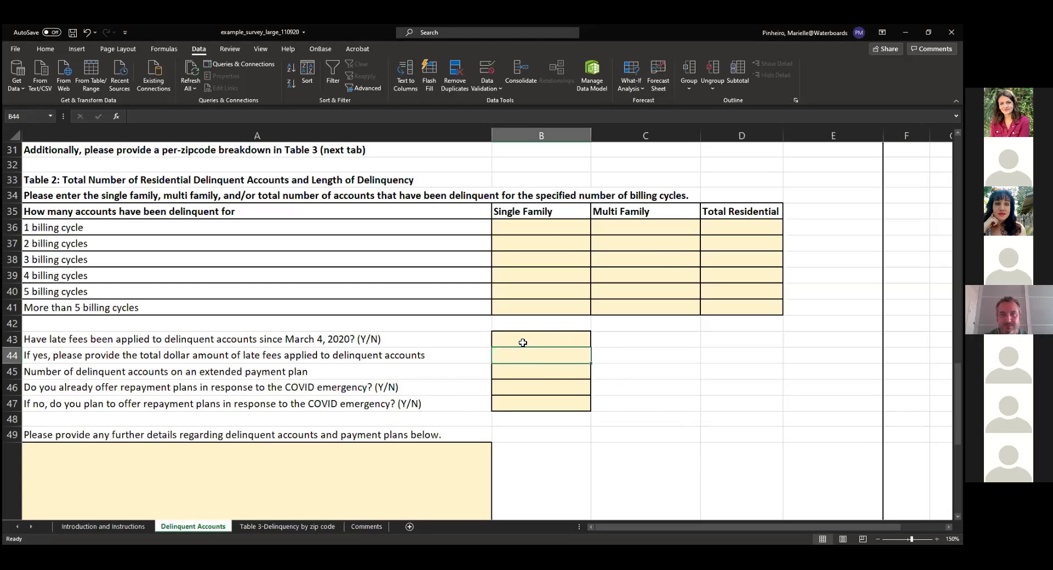
{"action": "left_click", "coordinate": [524, 344]}
{"action": "left_click", "coordinate": [523, 354]}
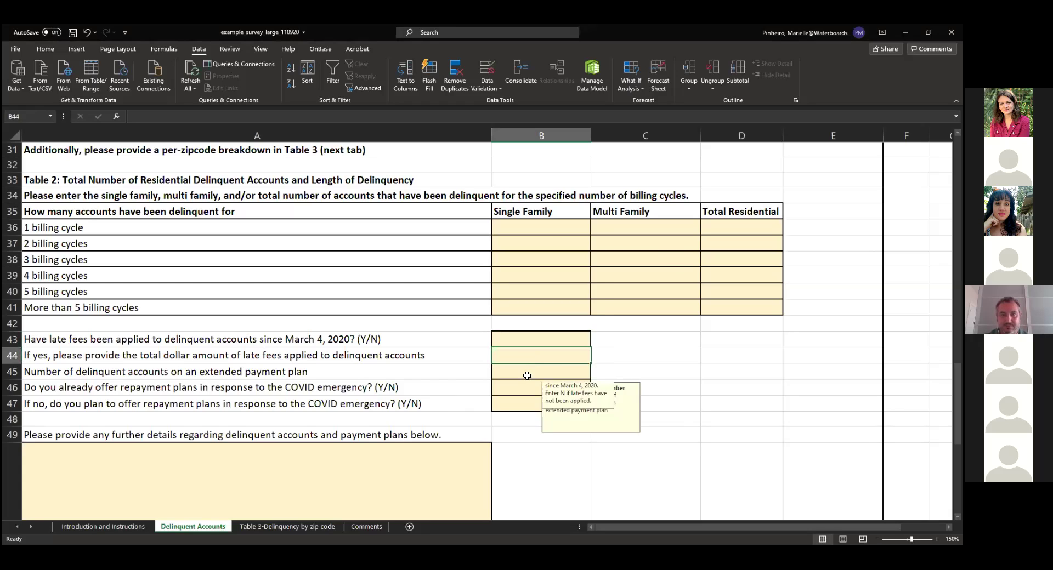
{"action": "left_click", "coordinate": [526, 375]}
{"action": "left_click", "coordinate": [527, 338]}
{"action": "left_click", "coordinate": [526, 355]}
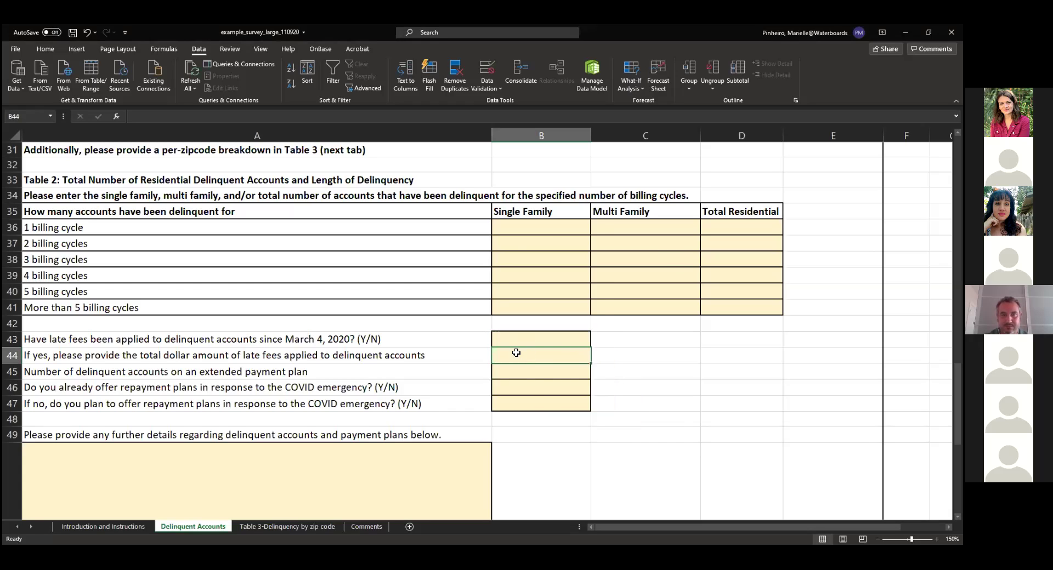
{"action": "left_click", "coordinate": [540, 340]}
{"action": "left_click", "coordinate": [504, 361]}
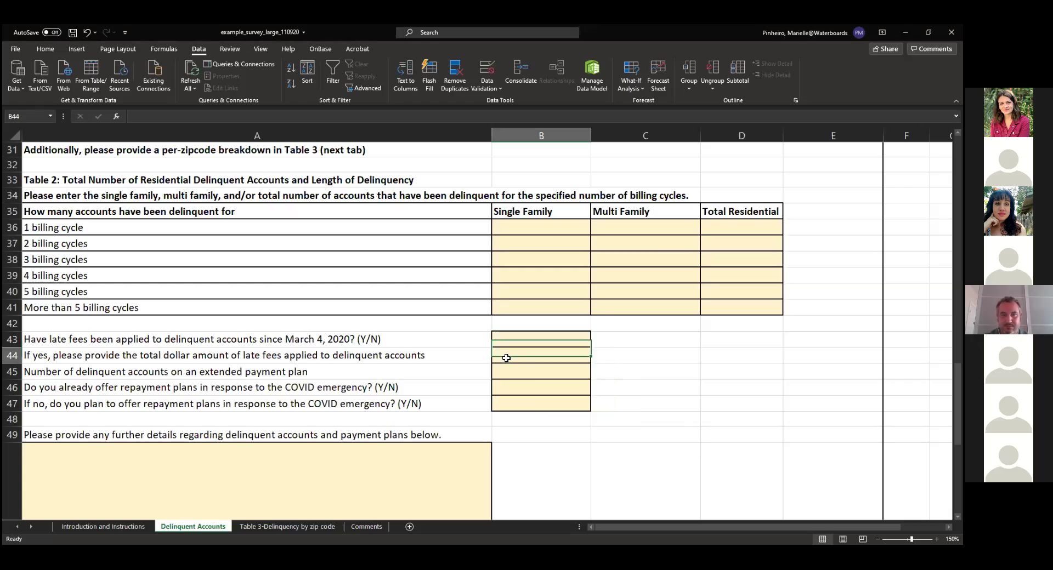
{"action": "left_click", "coordinate": [523, 338]}
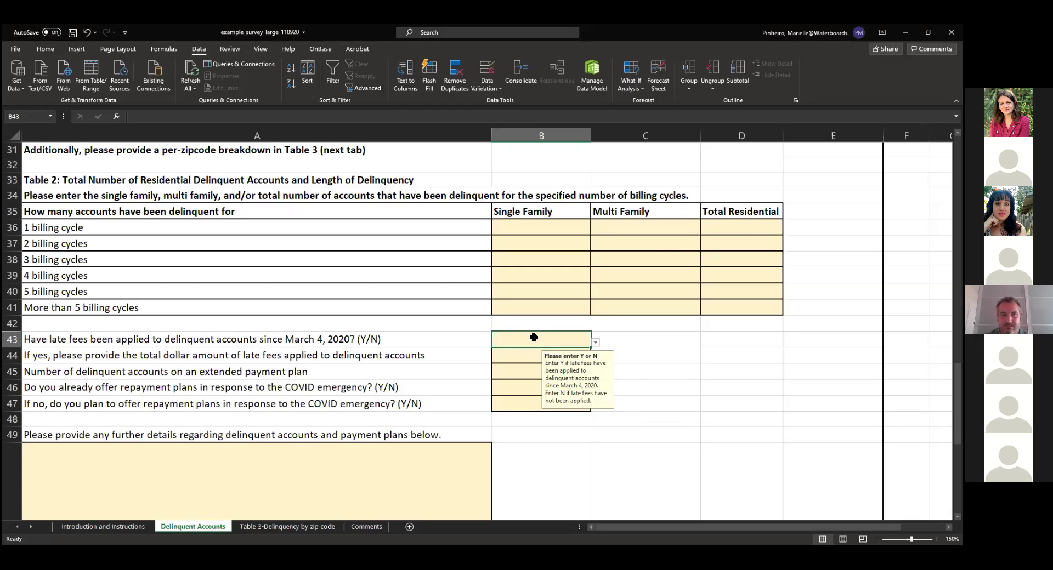
Test B43 with an entry of 3, and cancel the rejection so B43 stays blank
{"action": "left_click", "coordinate": [596, 343]}
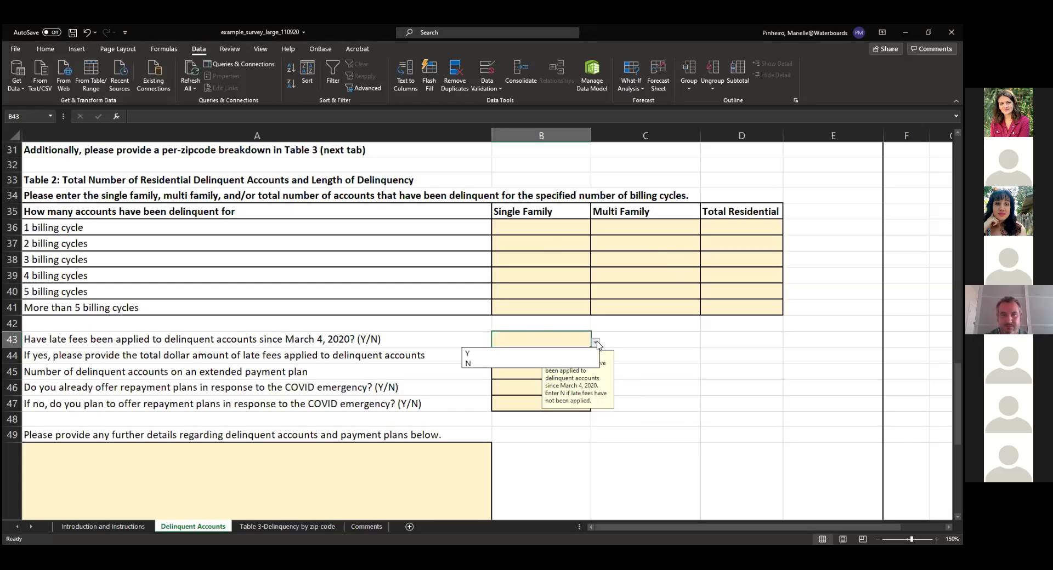
{"action": "left_click", "coordinate": [596, 344]}
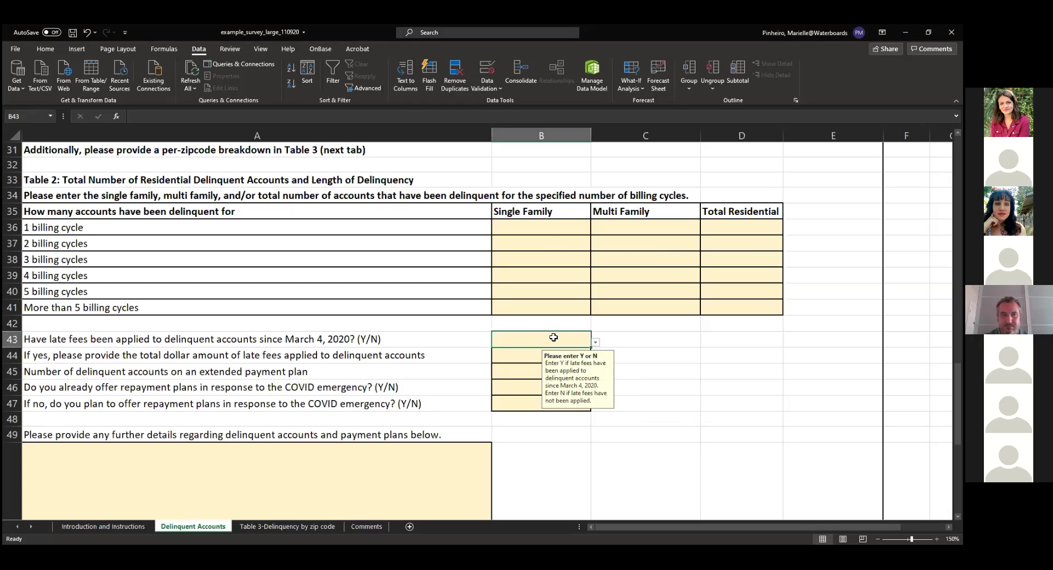
{"action": "type", "text": "3"}
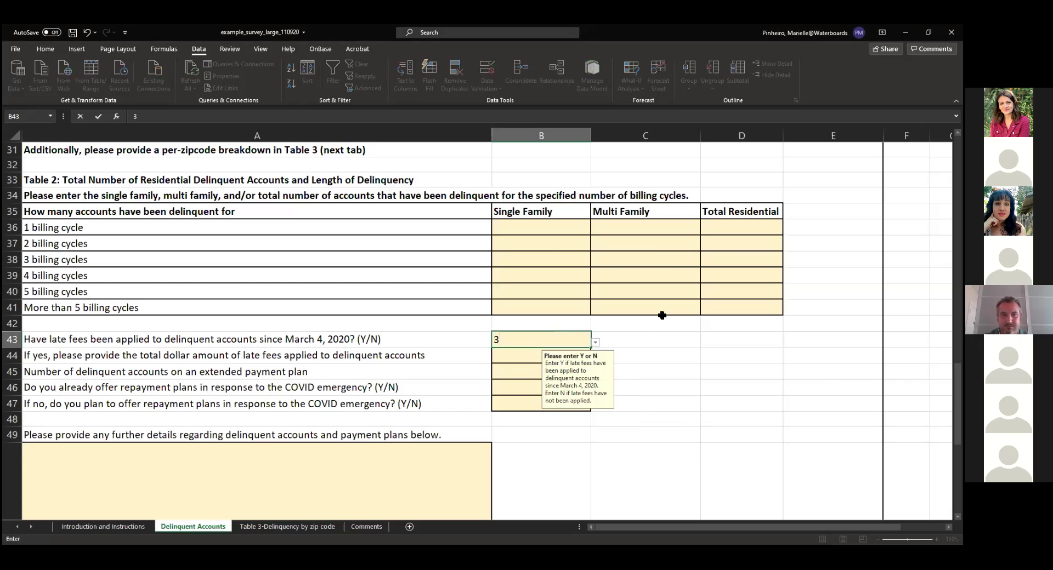
{"action": "key", "text": "Return"}
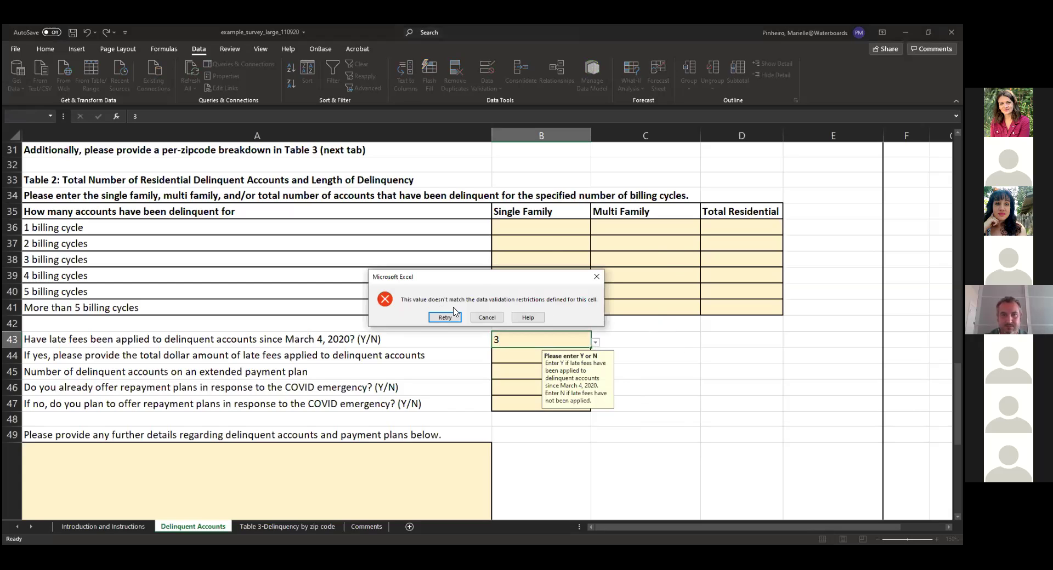
{"action": "left_click", "coordinate": [482, 320]}
{"action": "left_click", "coordinate": [485, 318]}
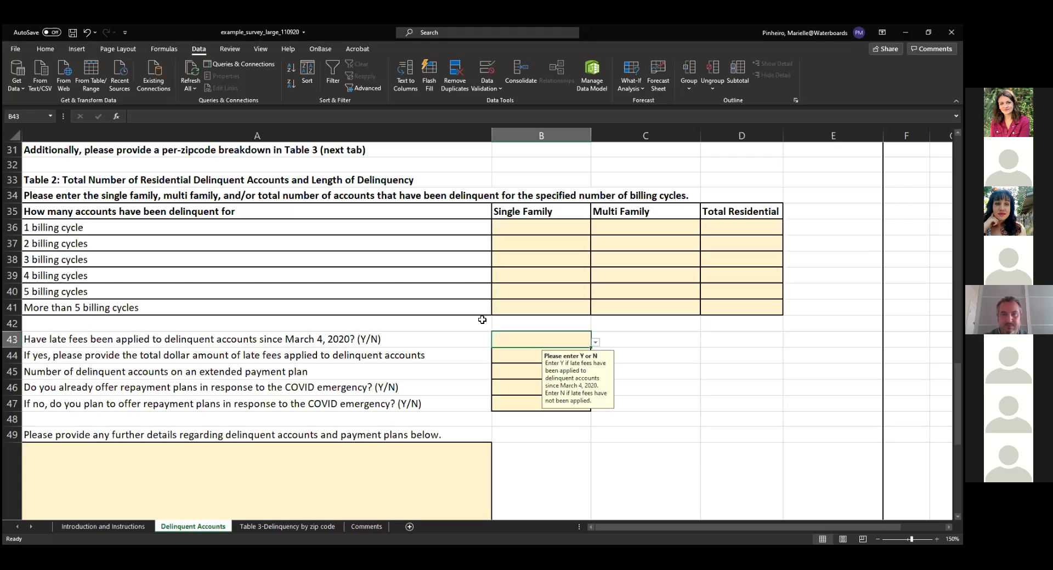
{"action": "left_click", "coordinate": [46, 49]}
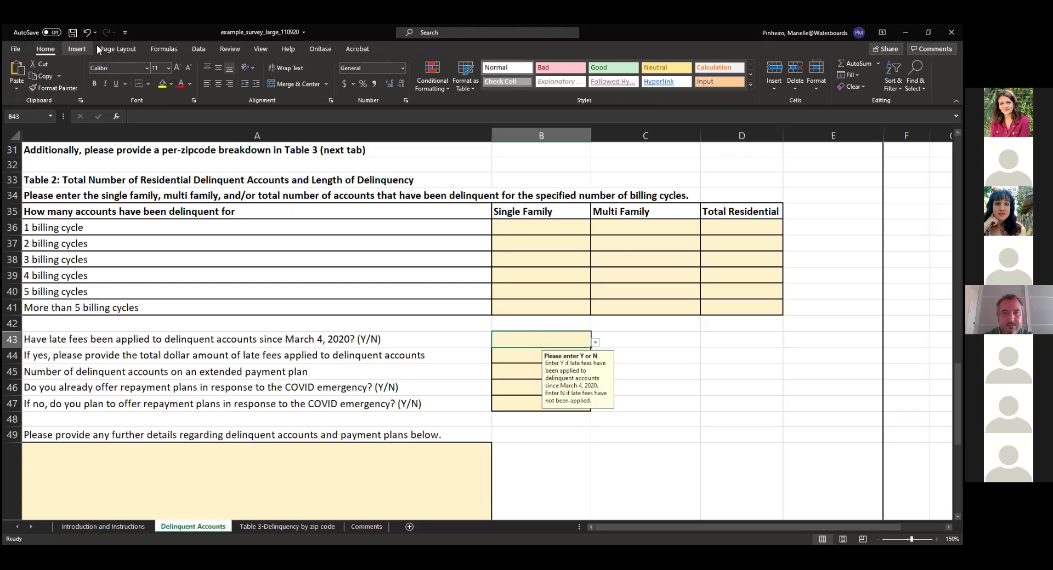
Open B43's Data Validation settings, try Clear All, then close without saving
{"action": "left_click", "coordinate": [200, 48]}
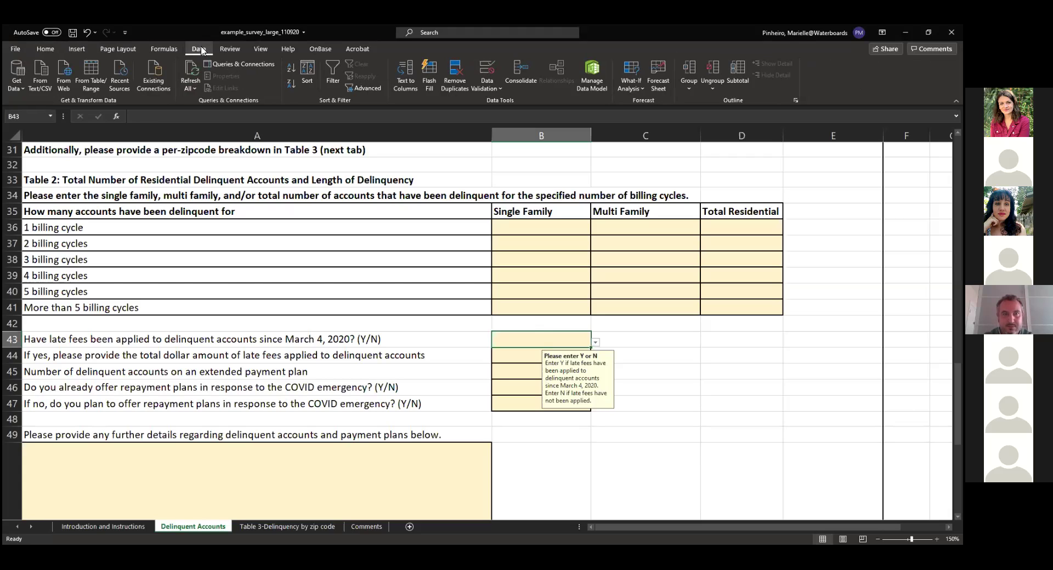
{"action": "left_click", "coordinate": [490, 89]}
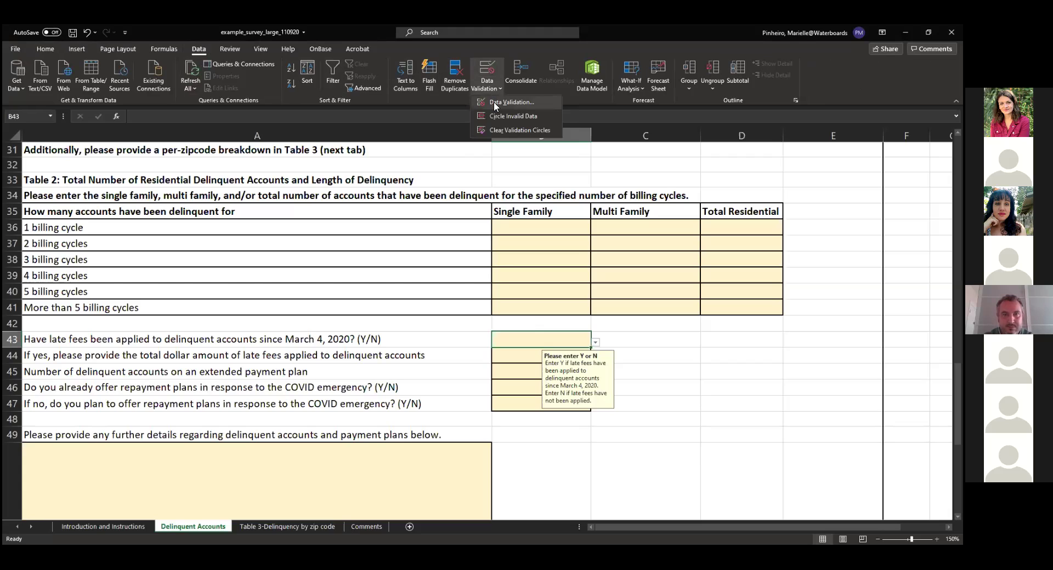
{"action": "left_click", "coordinate": [494, 102]}
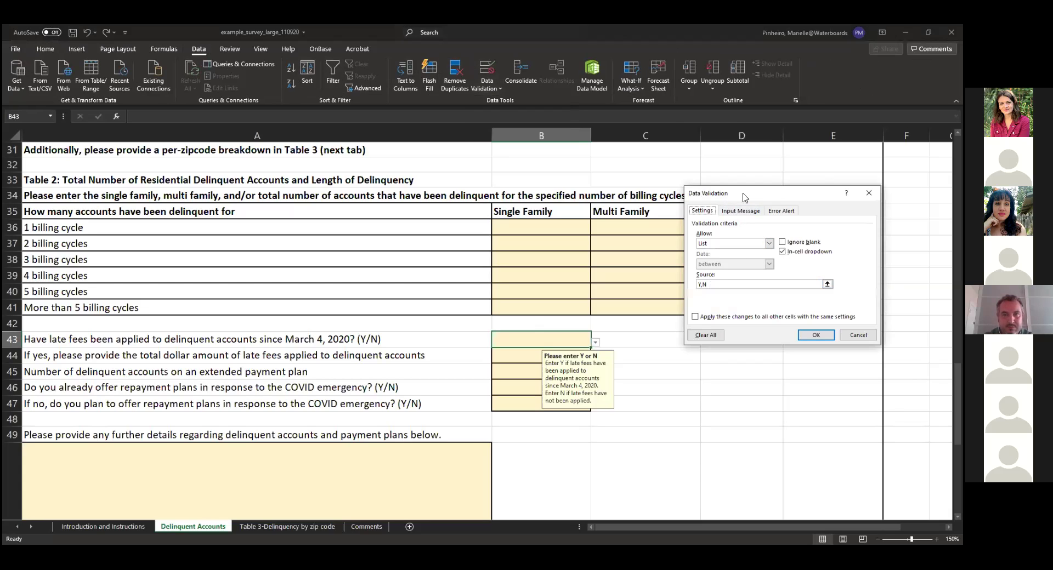
{"action": "left_click_drag", "start_coordinate": [744, 198], "coordinate": [698, 172]}
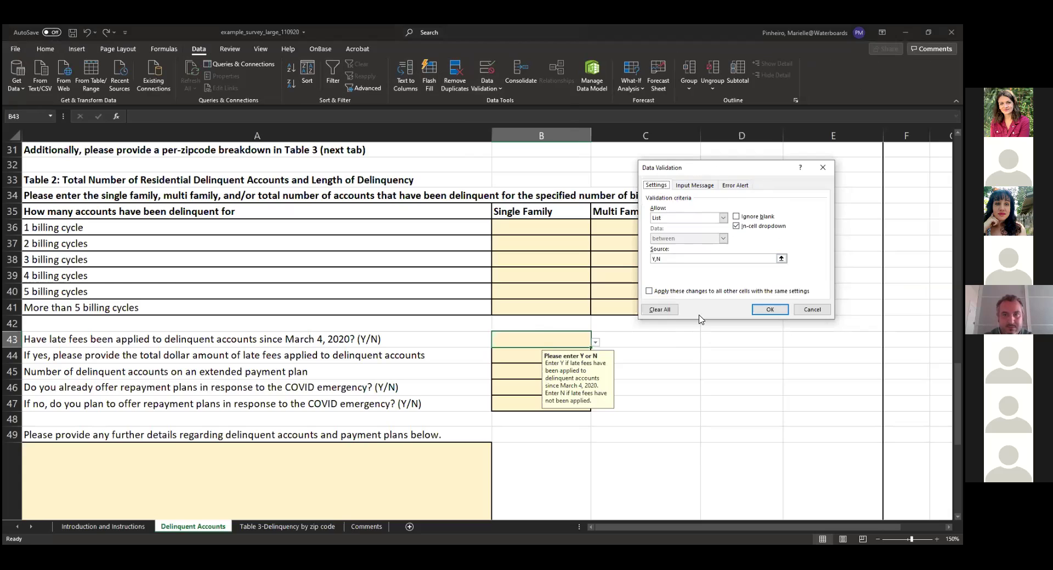
{"action": "left_click", "coordinate": [665, 310]}
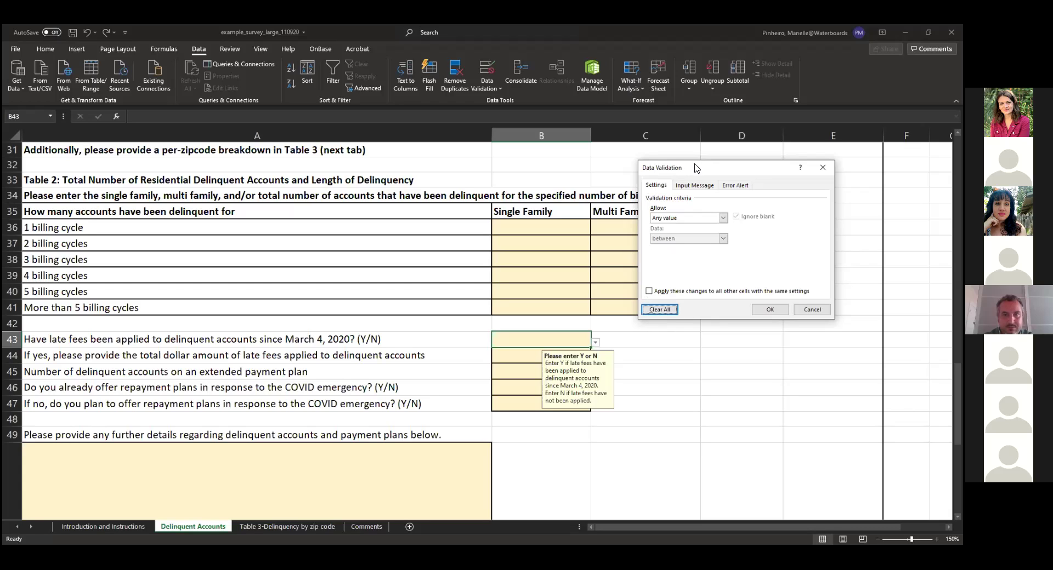
{"action": "left_click_drag", "start_coordinate": [697, 169], "coordinate": [281, 162]}
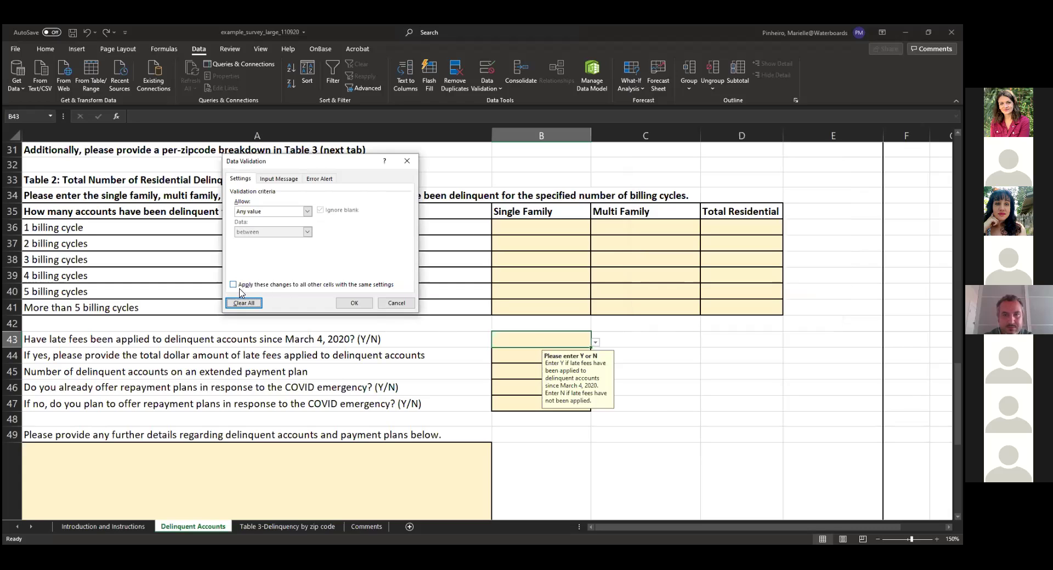
{"action": "left_click", "coordinate": [378, 306]}
Clear all validation from B43, apply it, and confirm B43 no longer shows a prompt
{"action": "left_click", "coordinate": [487, 82]}
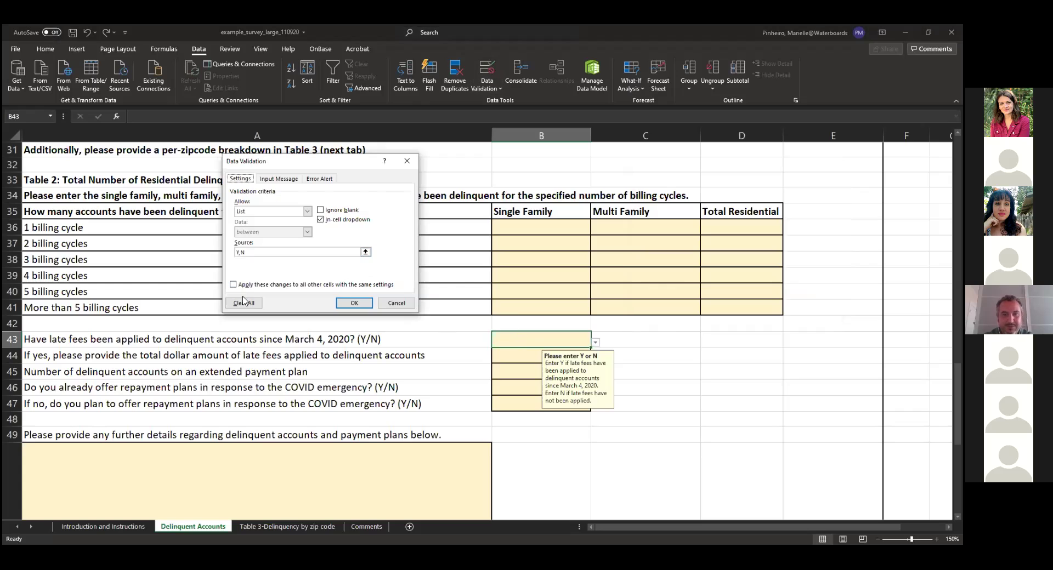
{"action": "left_click", "coordinate": [245, 303]}
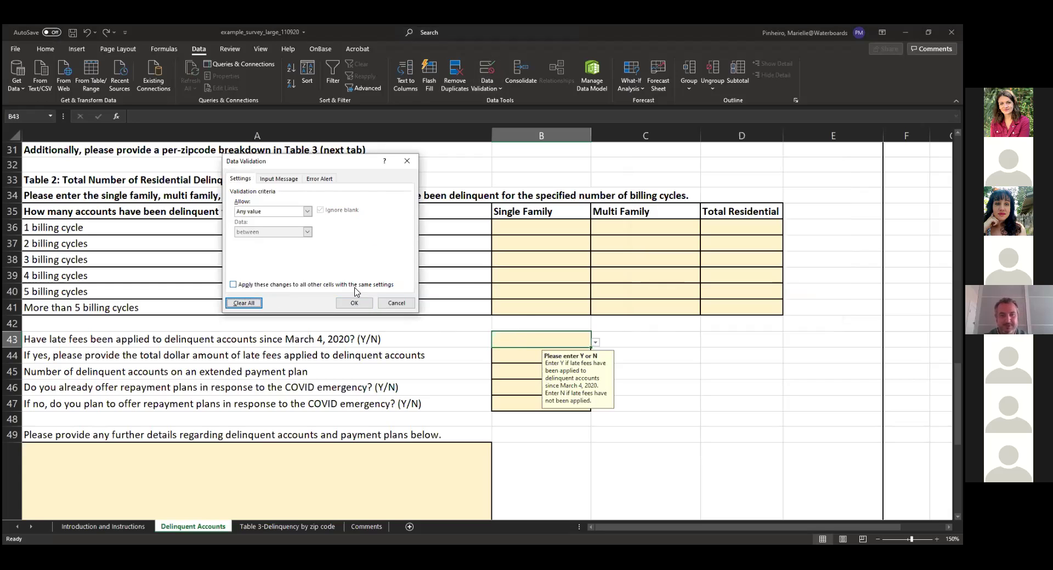
{"action": "left_click", "coordinate": [353, 303]}
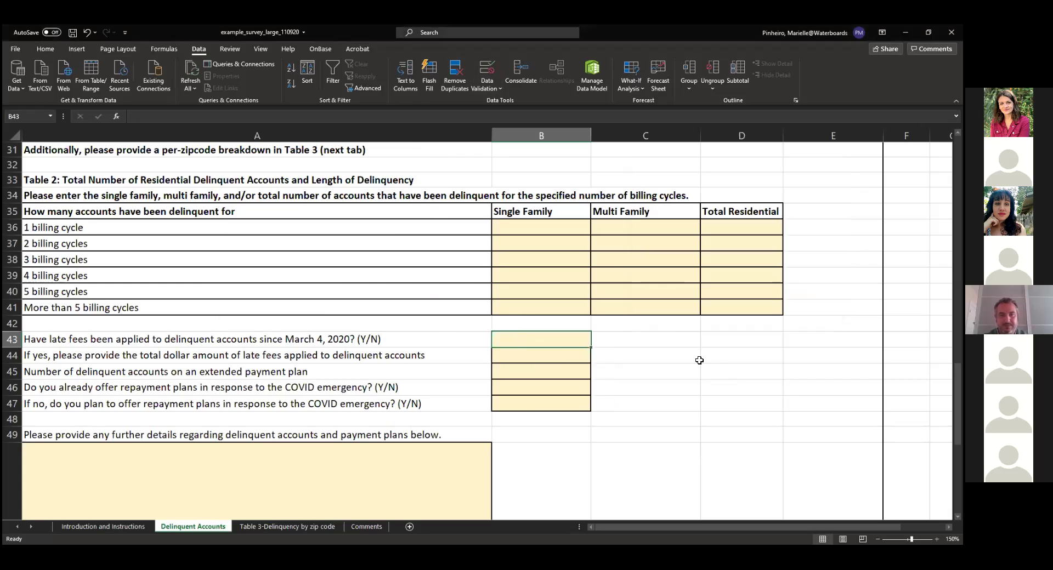
{"action": "left_click", "coordinate": [553, 355]}
{"action": "left_click", "coordinate": [546, 340]}
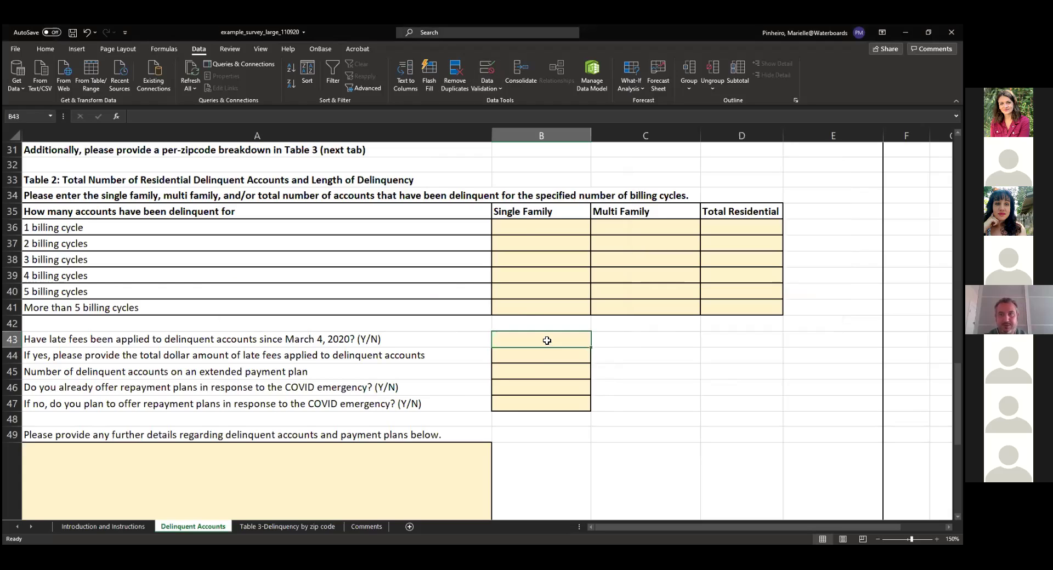